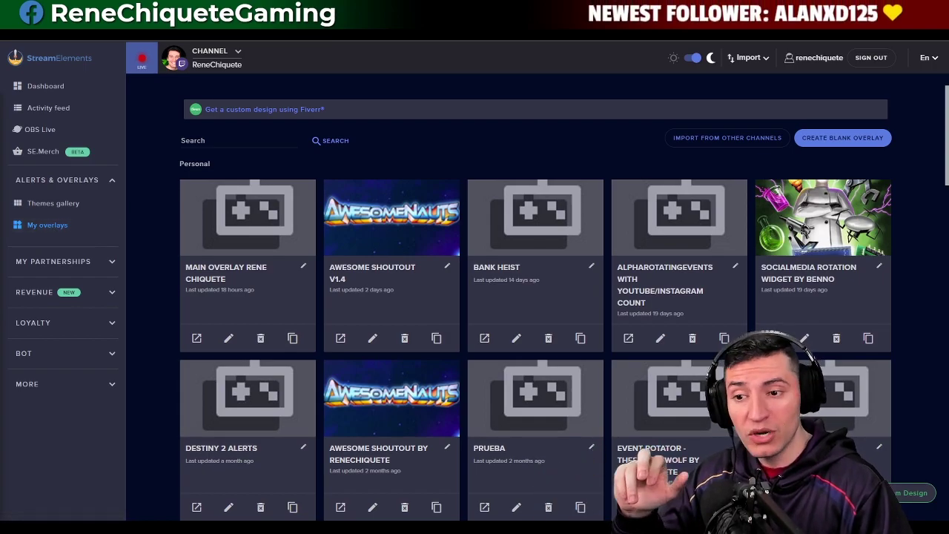
Step: Browse the super themes in the themes gallery and open its widgets category
{"action": "scroll", "coordinate": [624, 327], "scroll_direction": "down", "scroll_amount": 4}
{"action": "scroll", "coordinate": [625, 327], "scroll_direction": "up", "scroll_amount": 4}
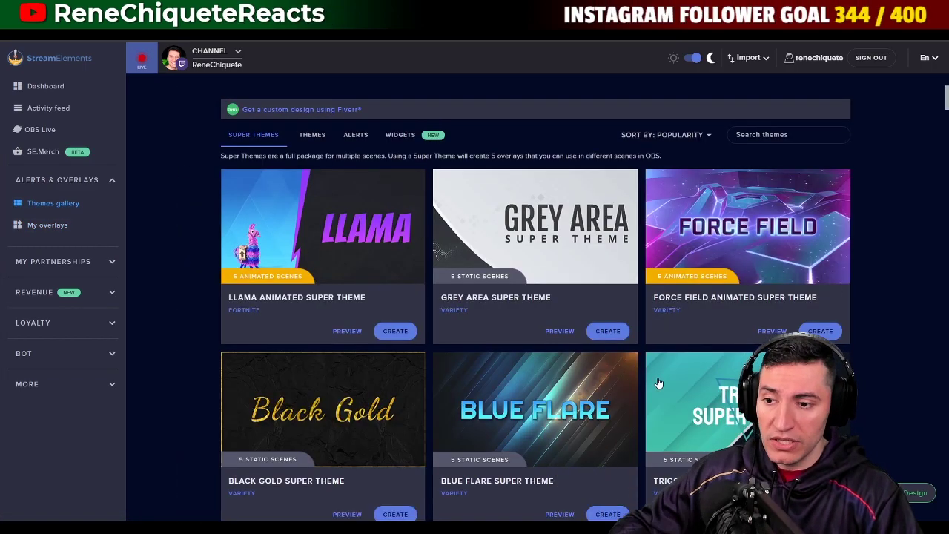
{"action": "scroll", "coordinate": [658, 383], "scroll_direction": "down", "scroll_amount": 7}
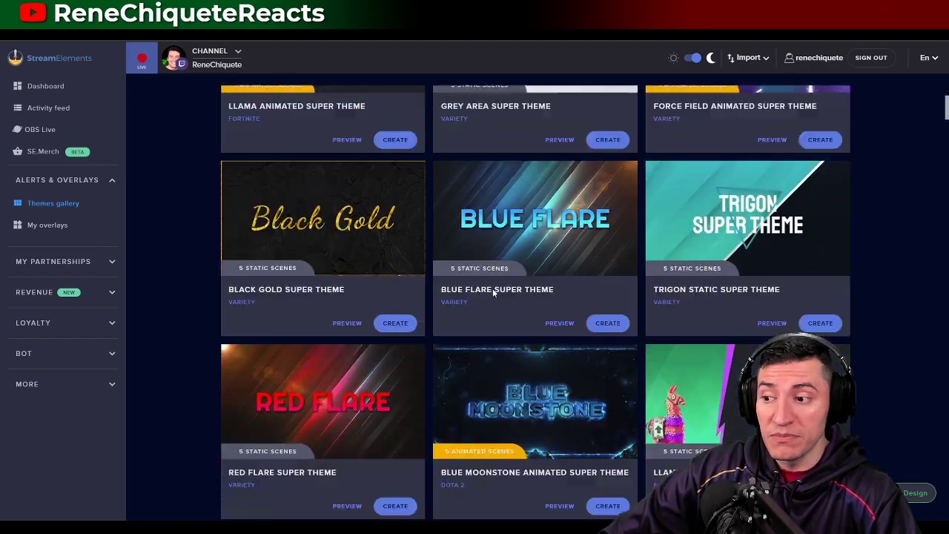
{"action": "scroll", "coordinate": [416, 328], "scroll_direction": "up", "scroll_amount": 8}
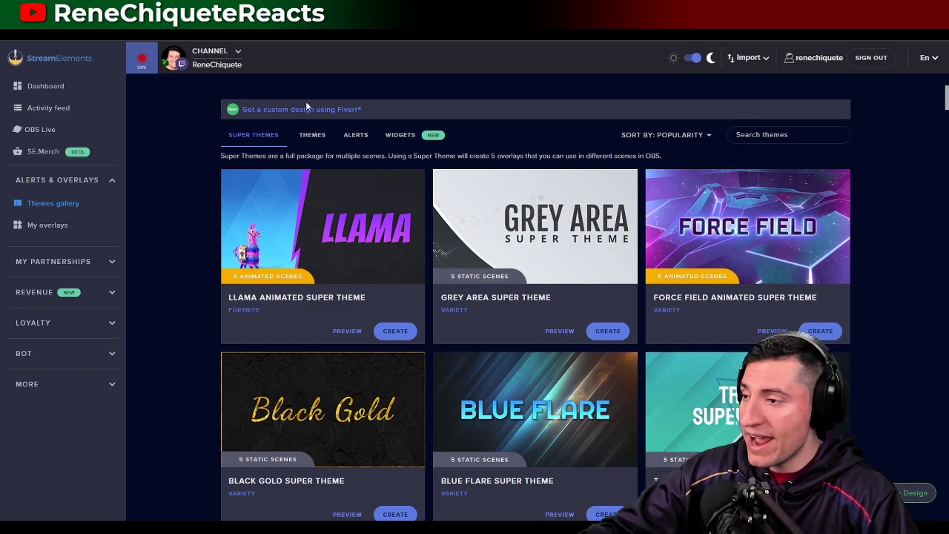
{"action": "left_click", "coordinate": [400, 135]}
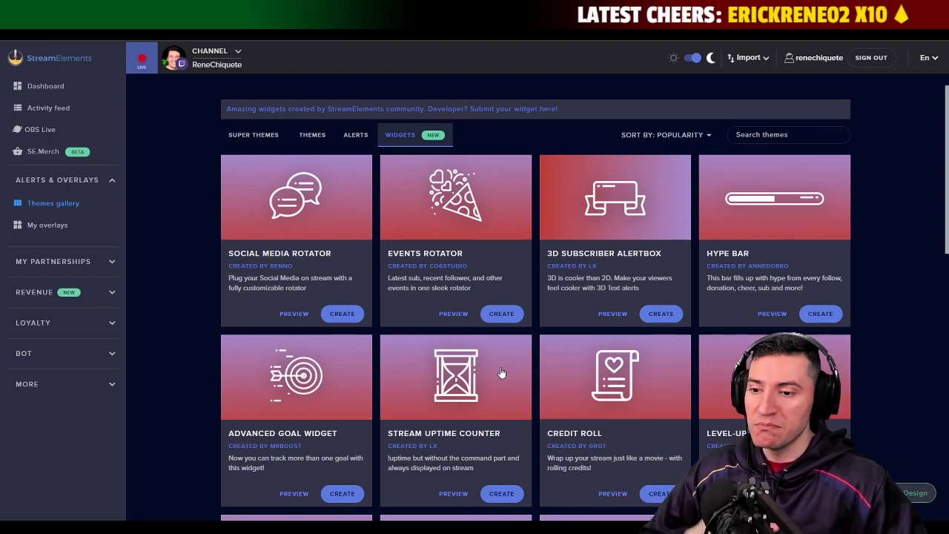
Step: Create a new overlay from the Awesome Shoutout widget
{"action": "scroll", "coordinate": [484, 336], "scroll_direction": "down", "scroll_amount": 3}
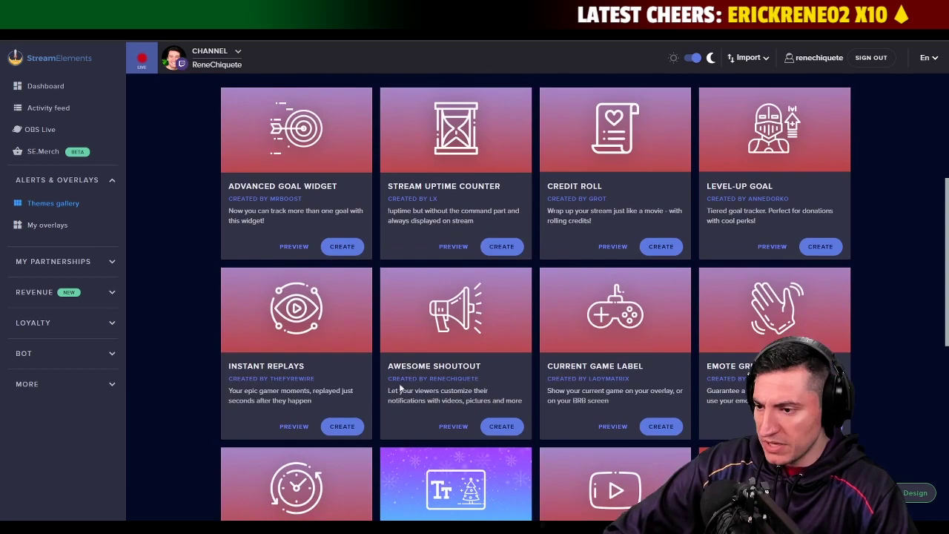
{"action": "scroll", "coordinate": [540, 315], "scroll_direction": "down", "scroll_amount": 1}
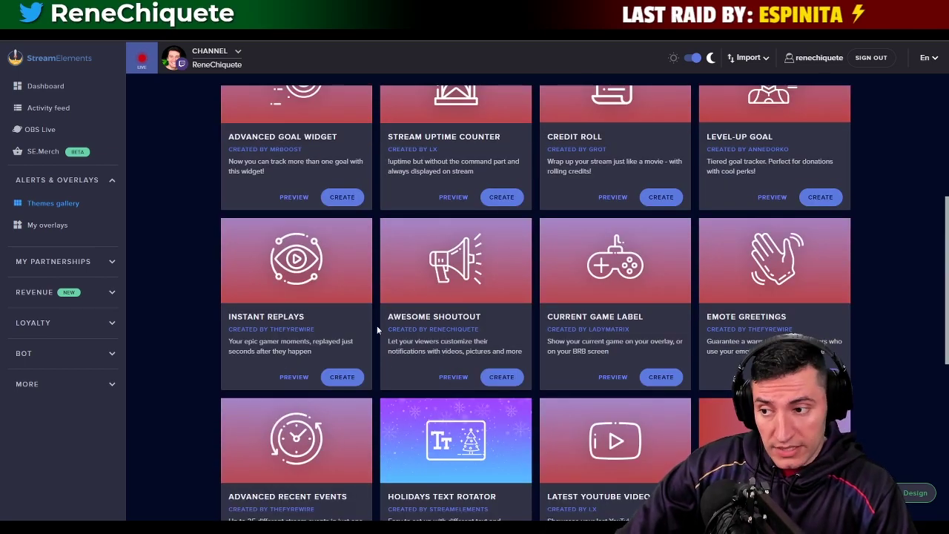
{"action": "left_click", "coordinate": [501, 378]}
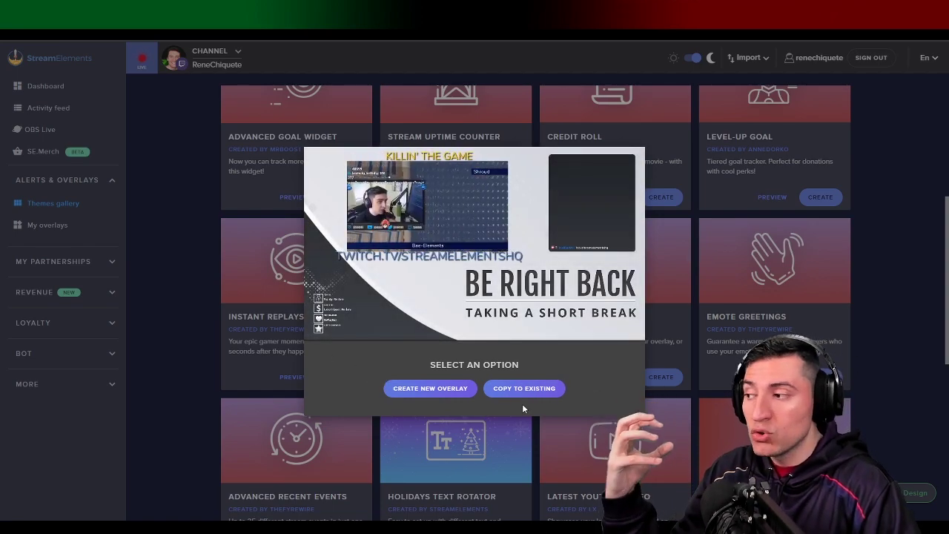
{"action": "left_click", "coordinate": [429, 393]}
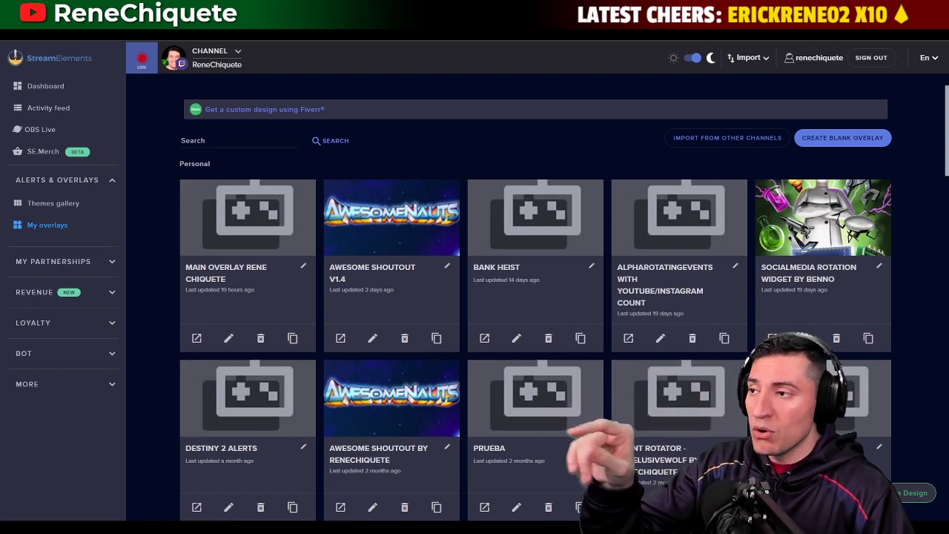
Step: Open the newly created AS1.4 Awesome Shoutout overlay for editing
{"action": "scroll", "coordinate": [222, 304], "scroll_direction": "down", "scroll_amount": 15}
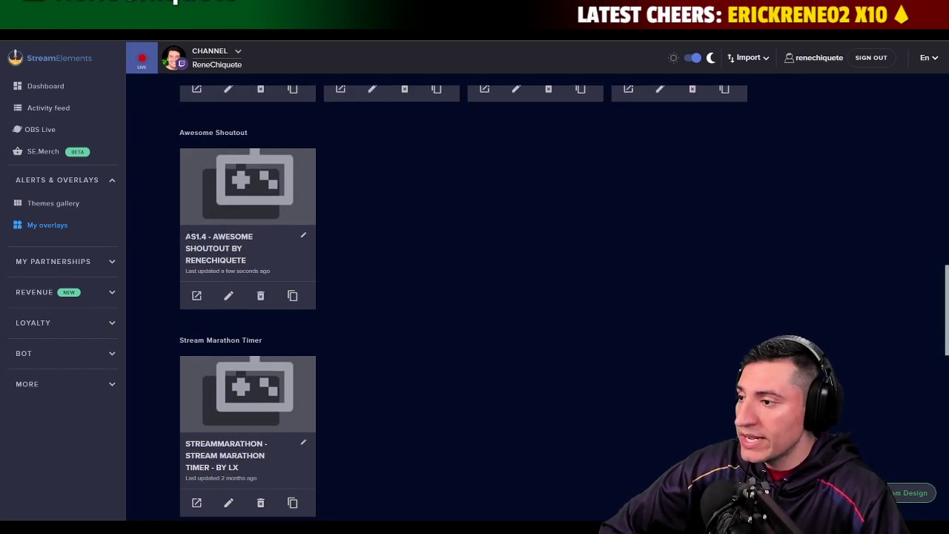
{"action": "key", "text": "shift+Right"}
{"action": "key", "text": "shift+Right"}
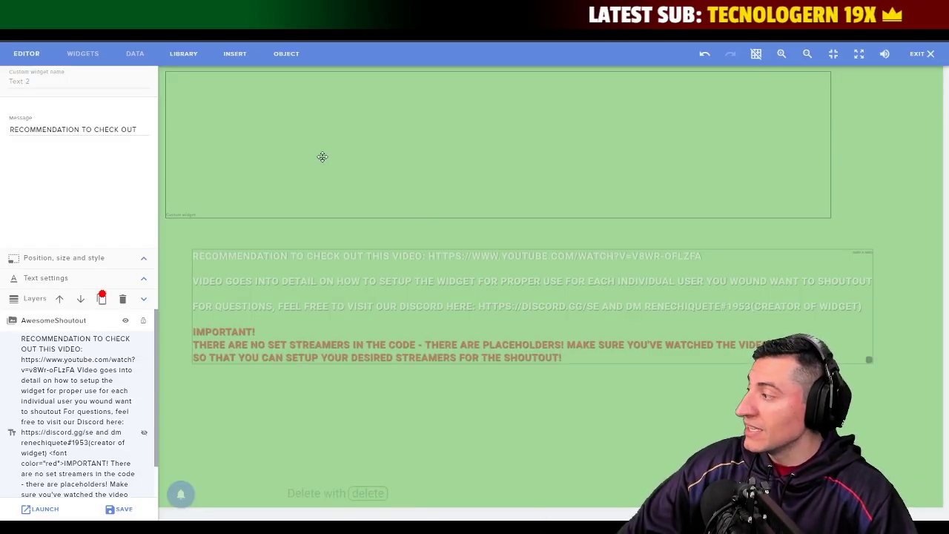
Step: Select the AwesomeShoutout custom widget on the canvas and collapse the layers list to give its settings more room
{"action": "left_click", "coordinate": [415, 137]}
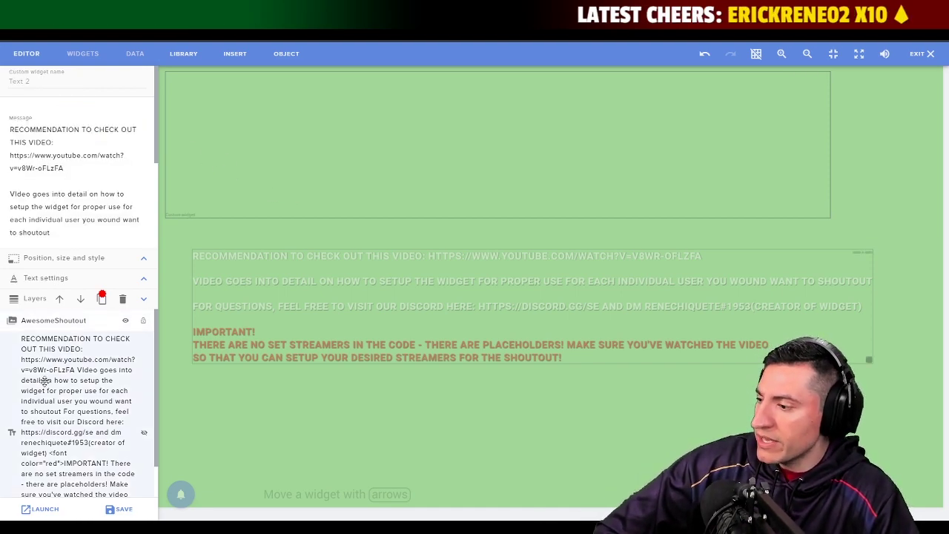
{"action": "left_click", "coordinate": [406, 188]}
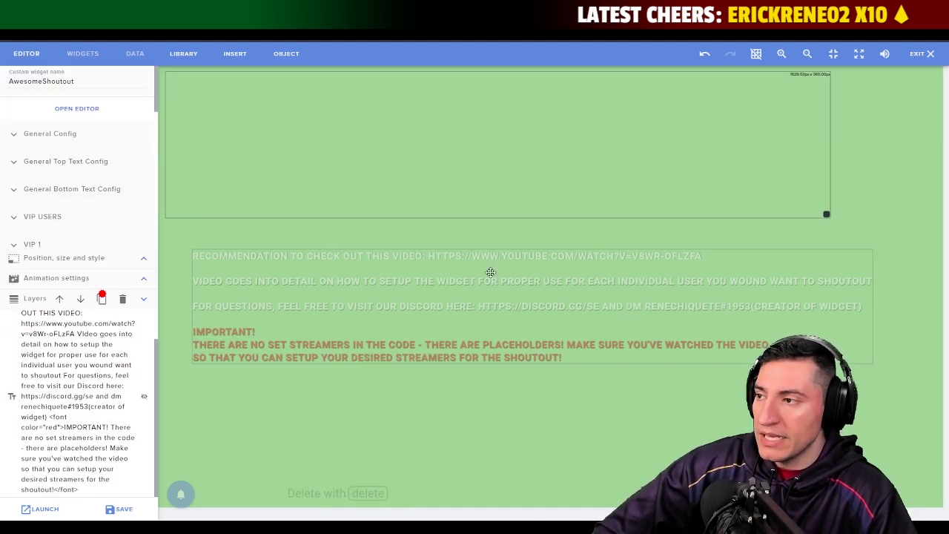
{"action": "left_click", "coordinate": [270, 281]}
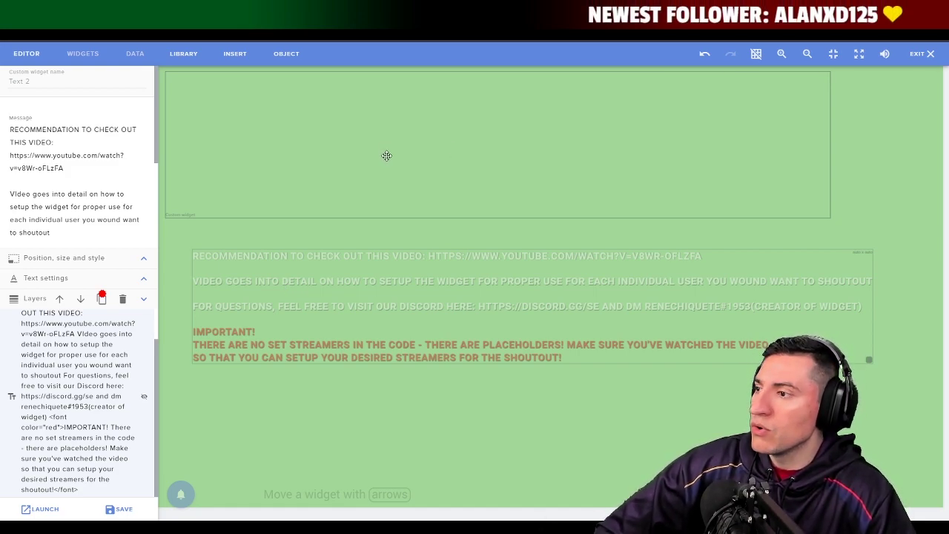
{"action": "left_click", "coordinate": [568, 176]}
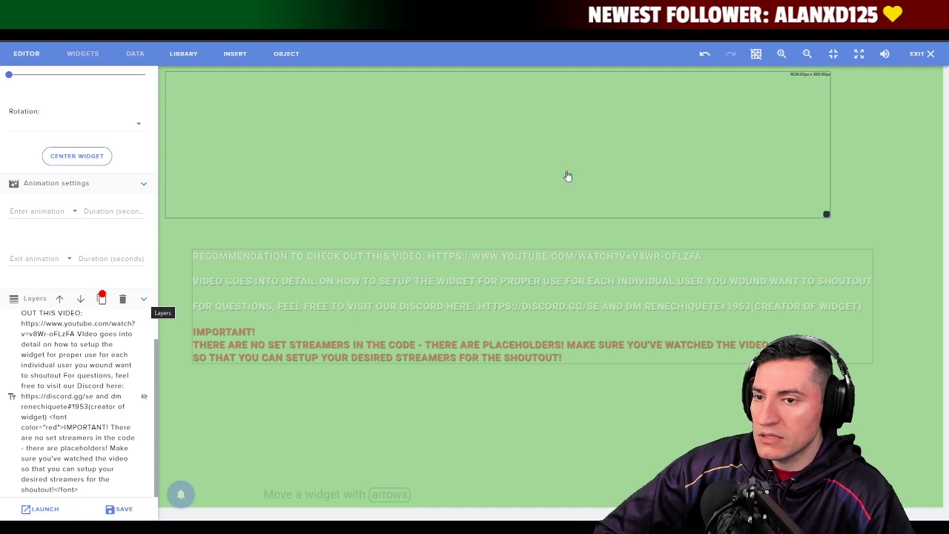
{"action": "left_click", "coordinate": [145, 304]}
{"action": "left_click", "coordinate": [146, 301]}
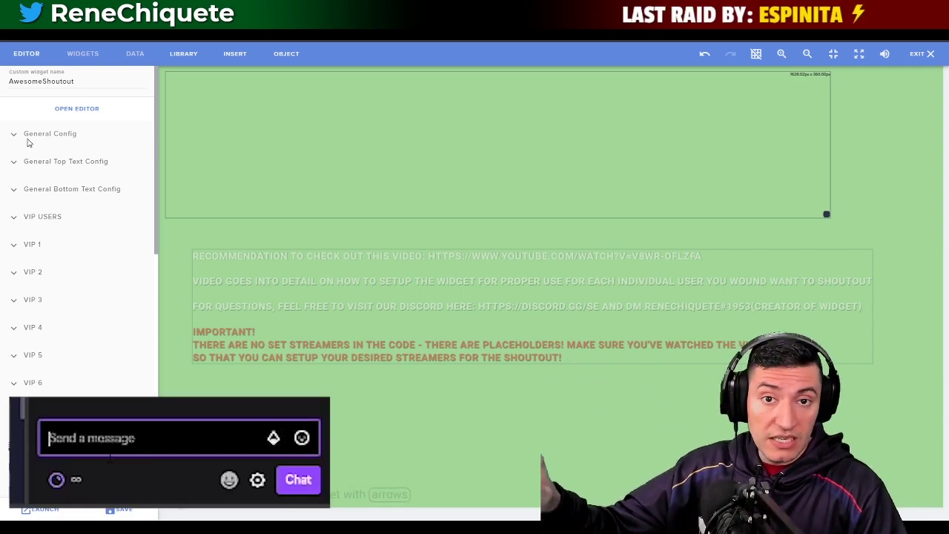
Step: Send the !so shoutout command with the channel's username in the stream chat
{"action": "type", "text": "!so ReneChiquete"}
{"action": "key", "text": "Return"}
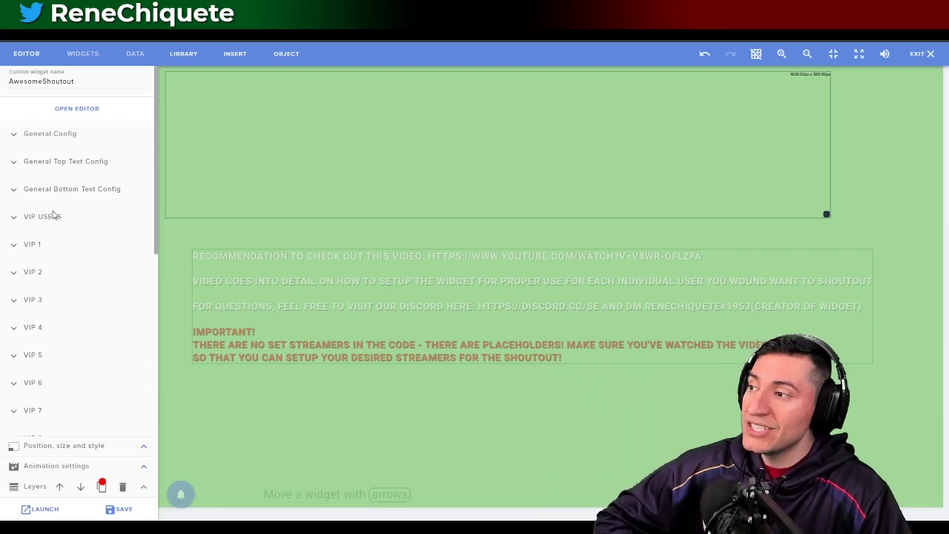
Step: Look through the General Config, General Top Text Config, General Bottom Text Config and VIP USERS sections of the widget settings
{"action": "left_click", "coordinate": [10, 134]}
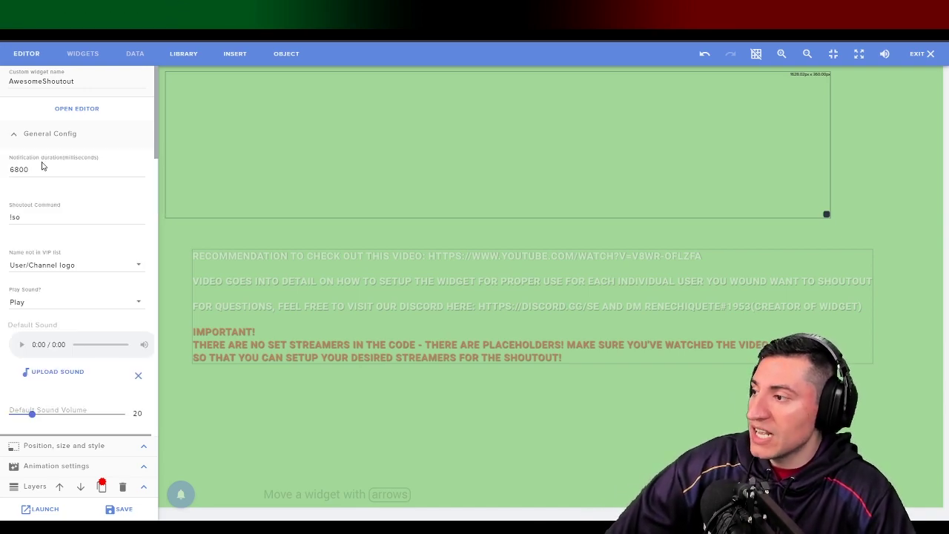
{"action": "left_click", "coordinate": [12, 135]}
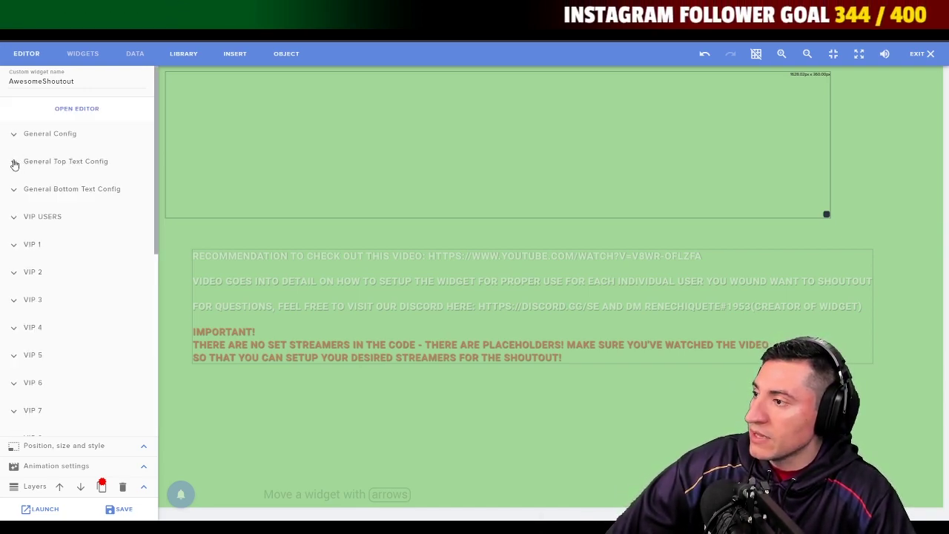
{"action": "left_click", "coordinate": [14, 163]}
{"action": "left_click", "coordinate": [14, 166]}
{"action": "left_click", "coordinate": [12, 191]}
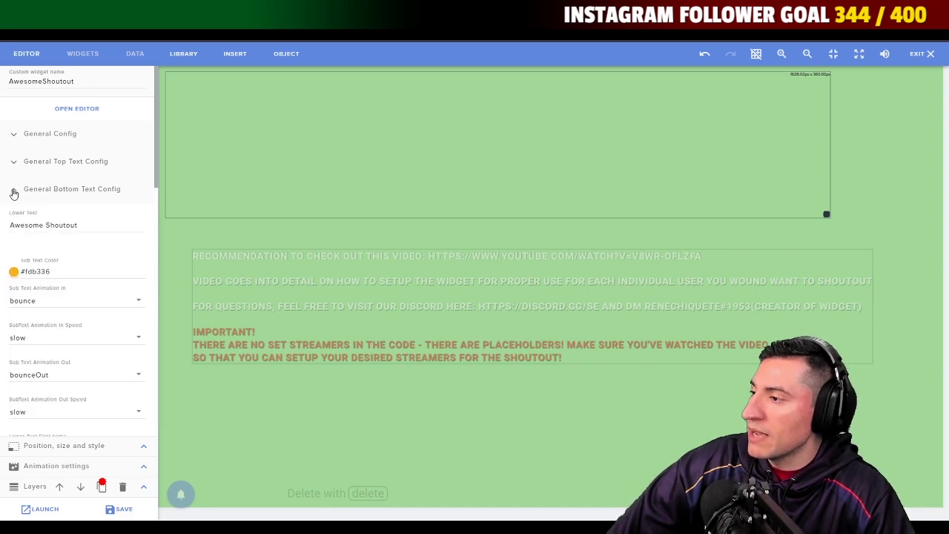
{"action": "left_click", "coordinate": [13, 192]}
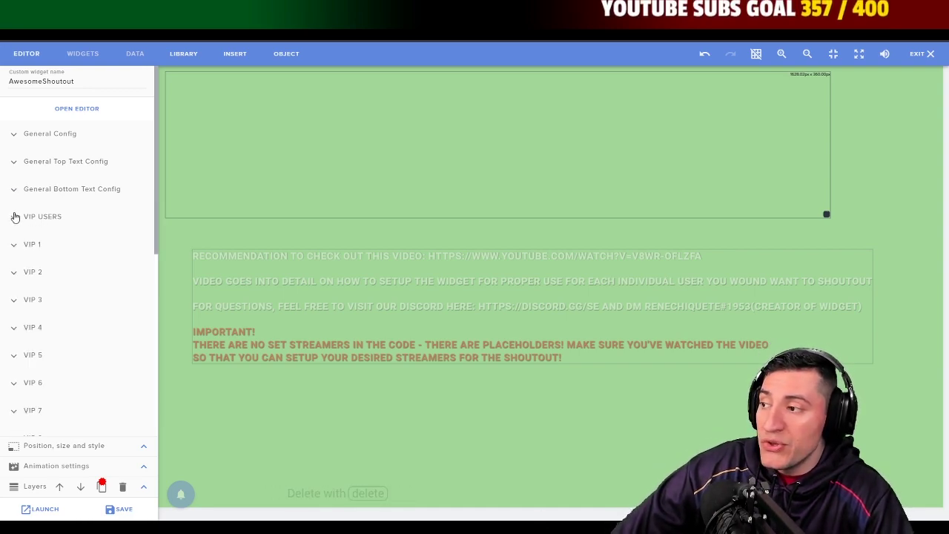
{"action": "left_click", "coordinate": [15, 220]}
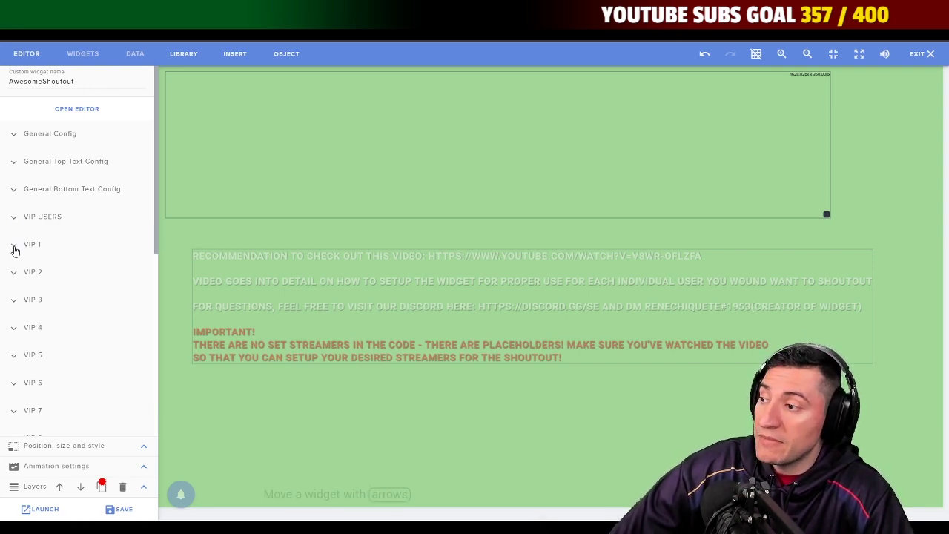
Step: Examine the notification duration and shoutout command settings in the widget's General Config
{"action": "left_click", "coordinate": [48, 141]}
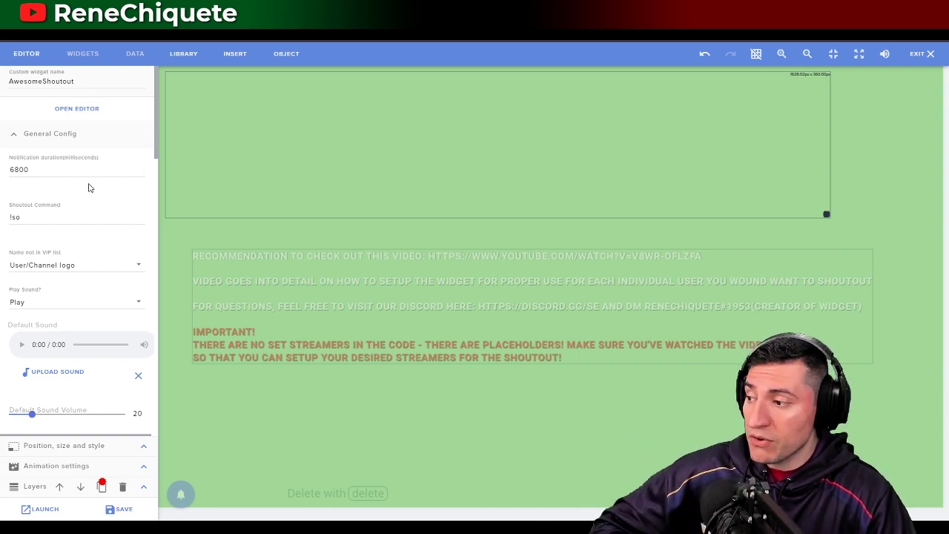
{"action": "double_click", "coordinate": [10, 170]}
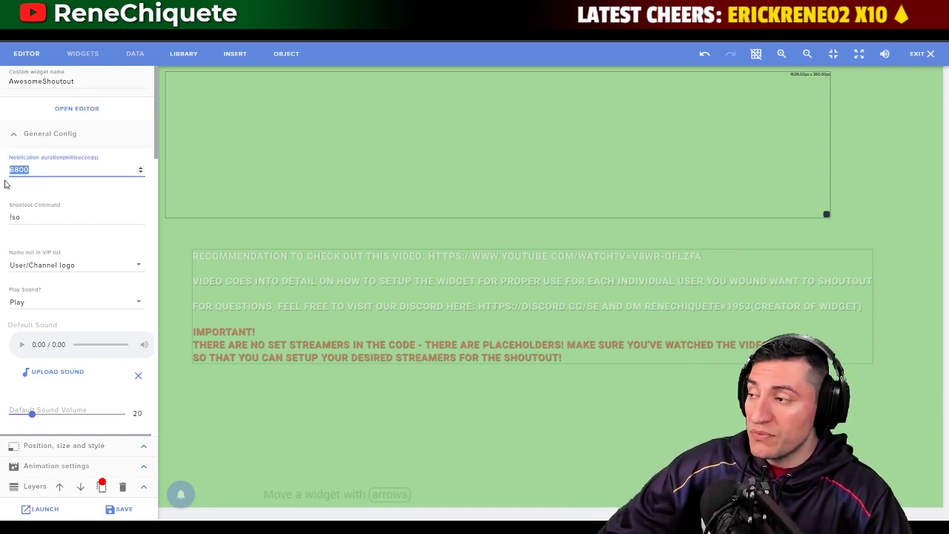
{"action": "left_click", "coordinate": [18, 215]}
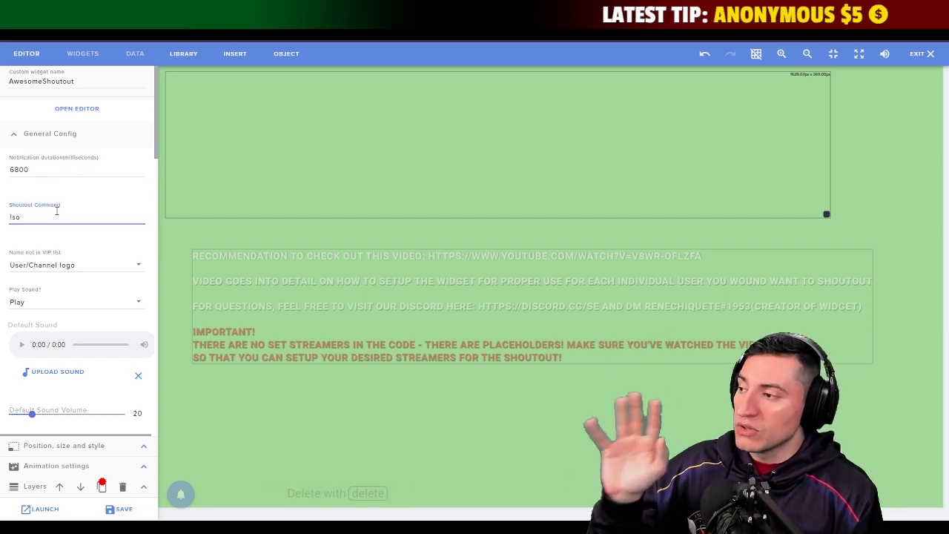
{"action": "left_click_drag", "start_coordinate": [29, 217], "coordinate": [7, 218]}
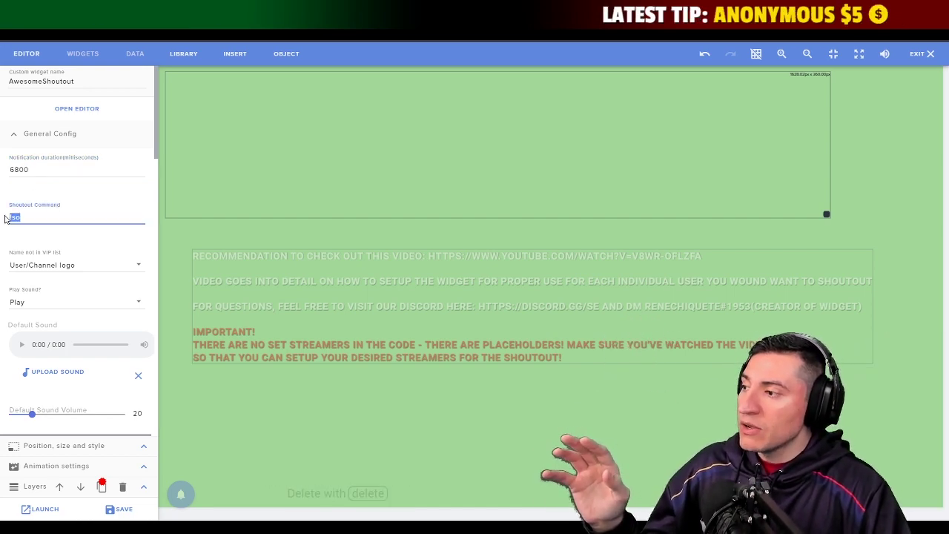
{"action": "left_click", "coordinate": [42, 218]}
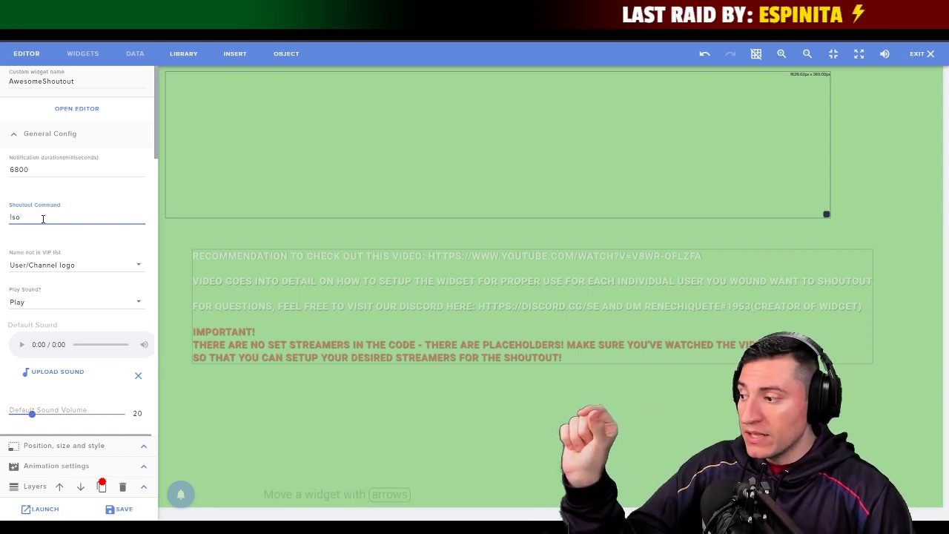
{"action": "triple_click", "coordinate": [42, 218]}
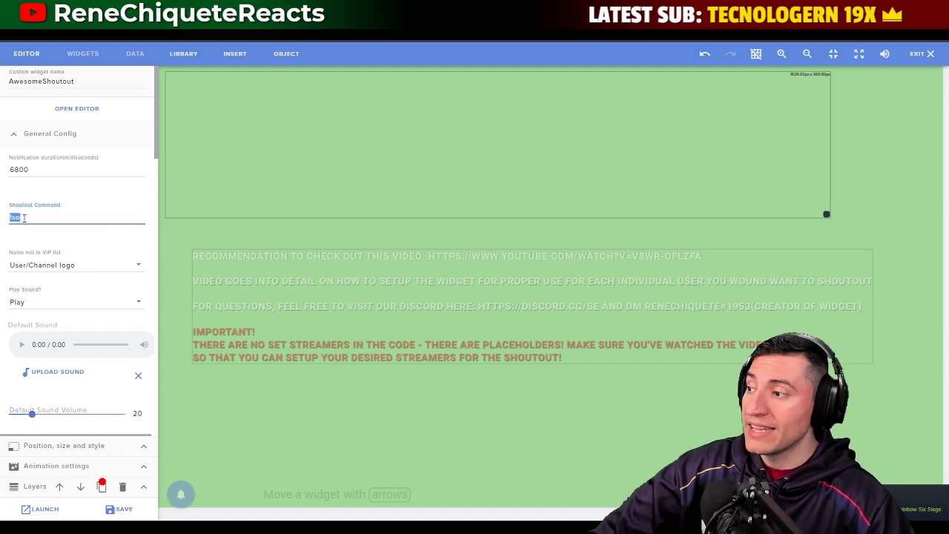
Step: Set the behaviour for names not in the VIP list to Show default video and check the default video settings
{"action": "left_click", "coordinate": [70, 264]}
{"action": "left_click", "coordinate": [69, 251]}
{"action": "scroll", "coordinate": [70, 250], "scroll_direction": "down", "scroll_amount": 1}
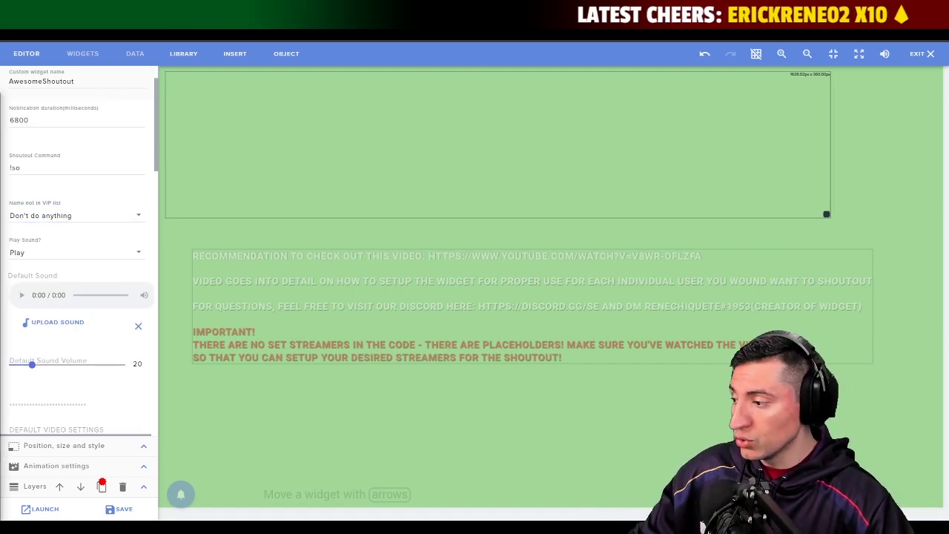
{"action": "scroll", "coordinate": [74, 297], "scroll_direction": "down", "scroll_amount": 5}
{"action": "left_click", "coordinate": [48, 180]}
{"action": "left_click", "coordinate": [218, 175]}
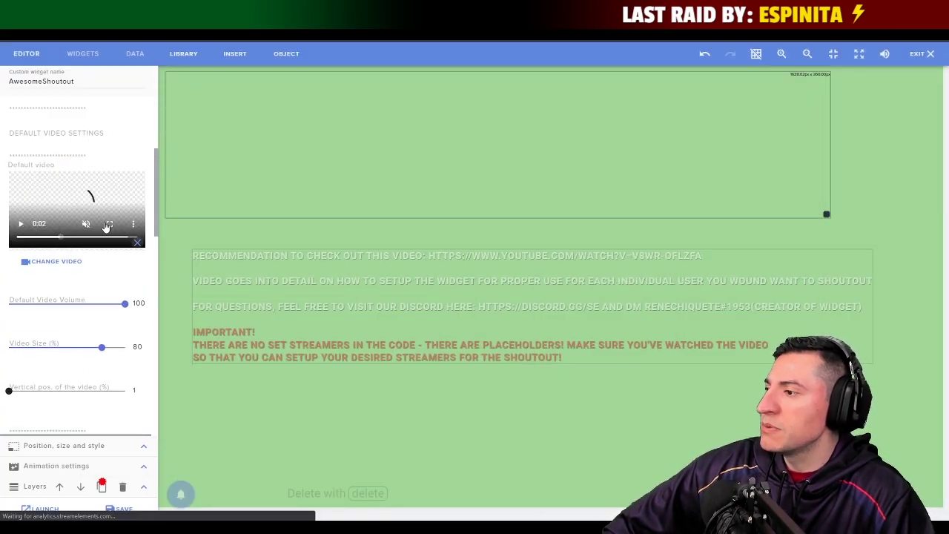
{"action": "scroll", "coordinate": [75, 259], "scroll_direction": "up", "scroll_amount": 5}
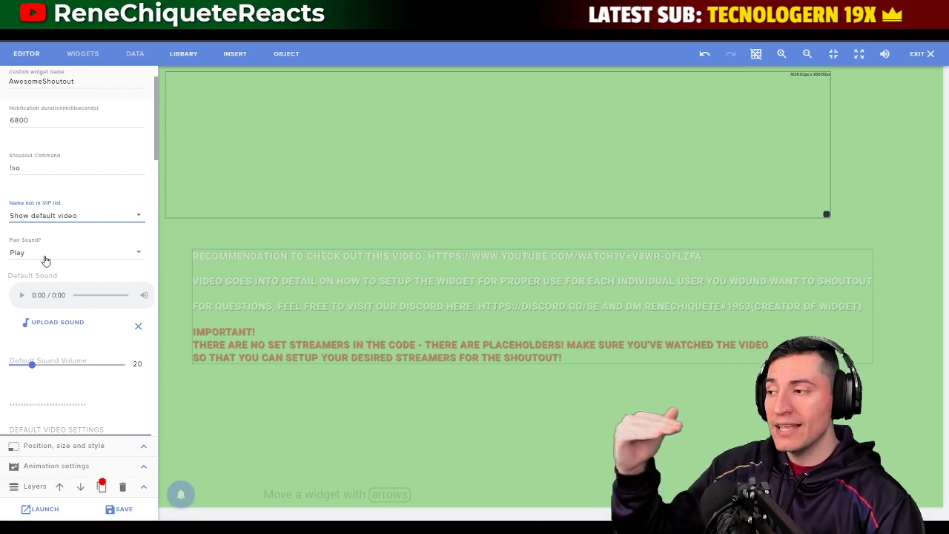
Step: Set the default video volume to 13 and the video size to 42%, and review the default image settings
{"action": "scroll", "coordinate": [74, 259], "scroll_direction": "down", "scroll_amount": 5}
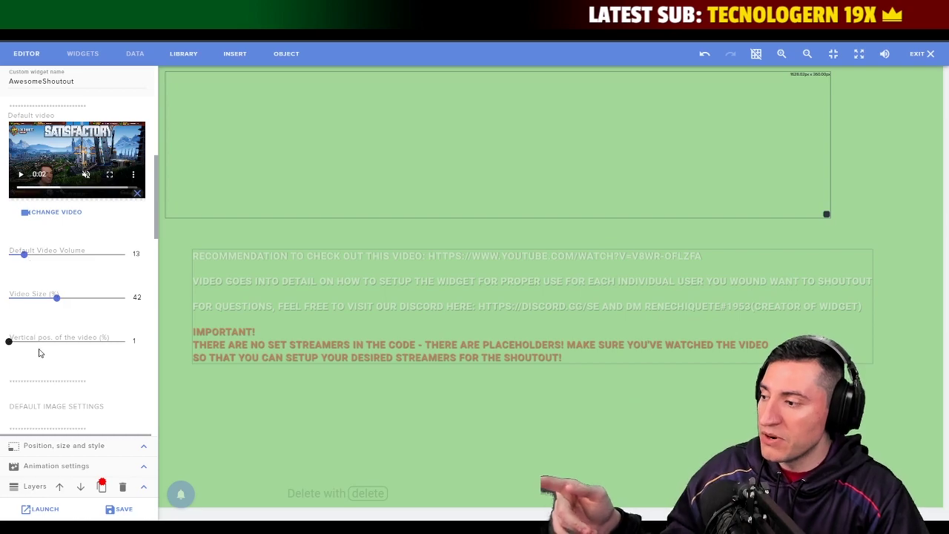
{"action": "scroll", "coordinate": [44, 341], "scroll_direction": "down", "scroll_amount": 5}
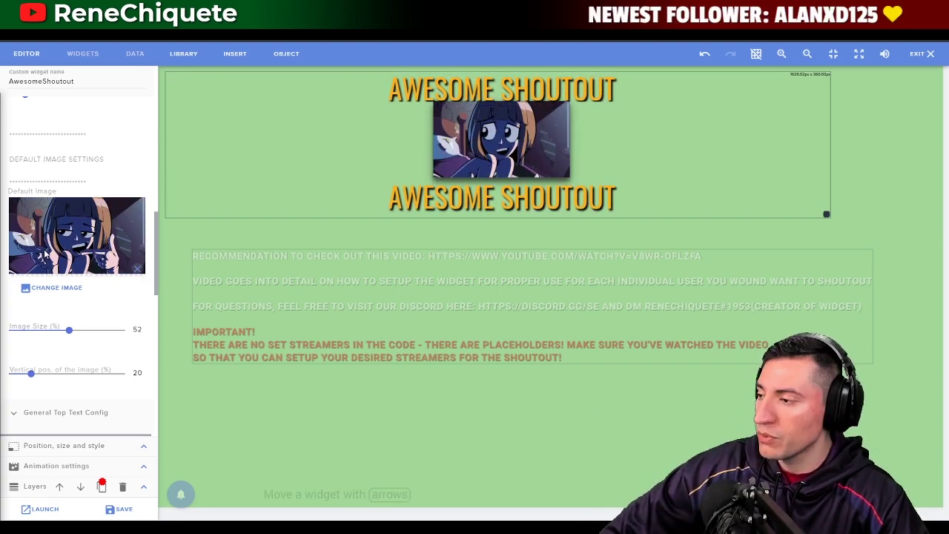
{"action": "scroll", "coordinate": [44, 253], "scroll_direction": "up", "scroll_amount": 5}
Step: Set the general top text to HI MY FRIEND and its color to #bb0000
{"action": "left_click", "coordinate": [30, 135]}
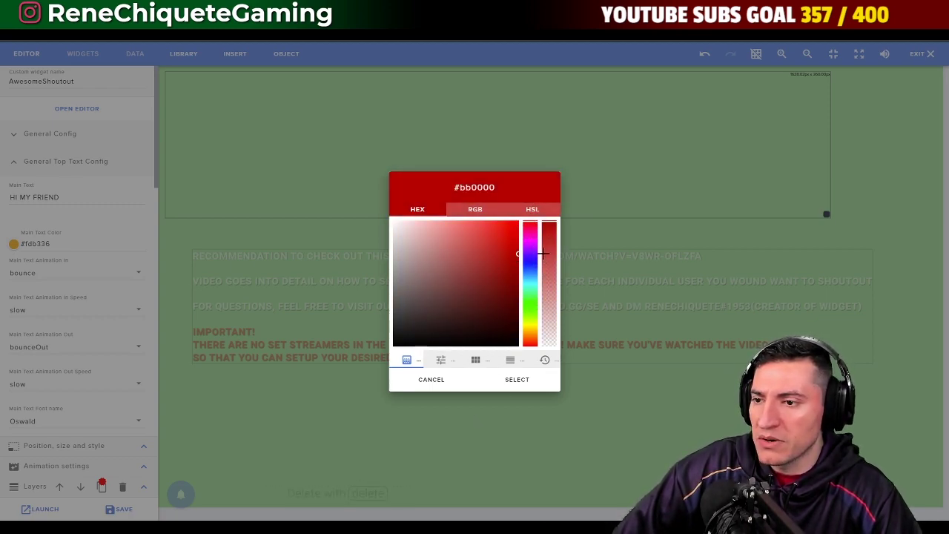
{"action": "left_click", "coordinate": [516, 379]}
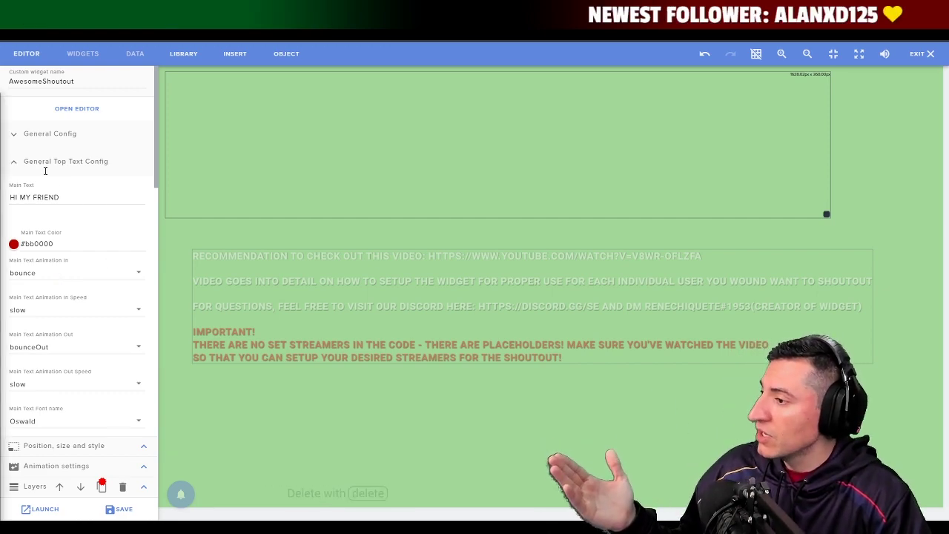
Step: Set the top text's entrance animation to flash at faster speed, its exit animation to rotateOutUpLeft, font to Trade Winds and height to 14%
{"action": "left_click", "coordinate": [16, 278]}
{"action": "scroll", "coordinate": [18, 308], "scroll_direction": "down", "scroll_amount": 3}
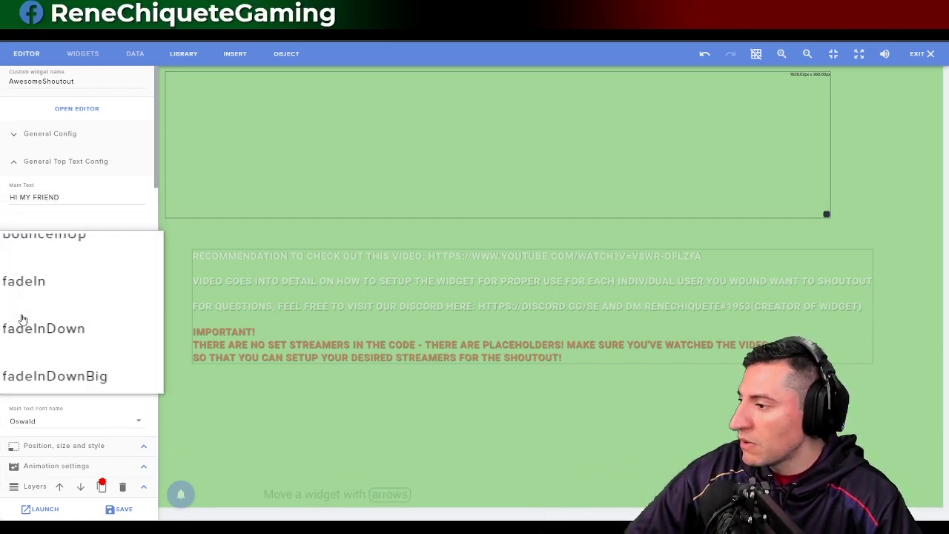
{"action": "scroll", "coordinate": [22, 319], "scroll_direction": "down", "scroll_amount": 5}
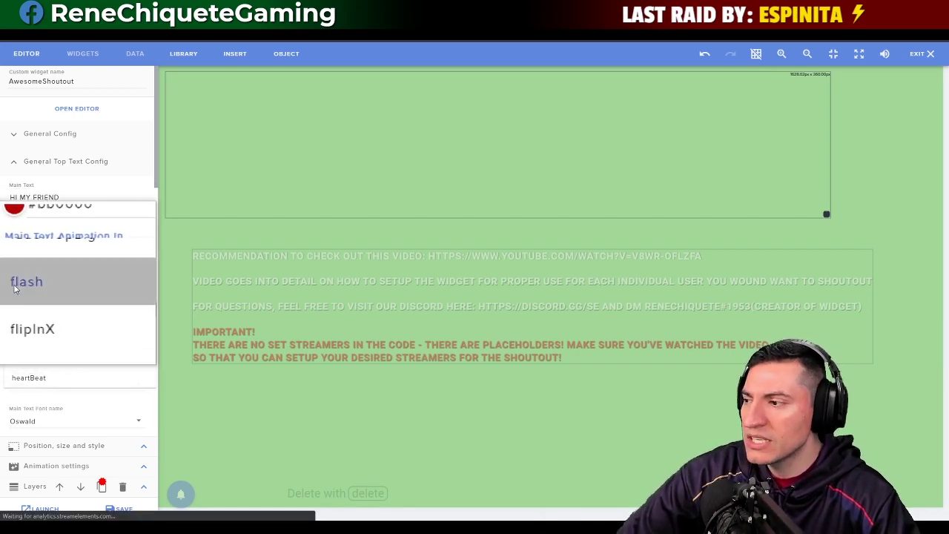
{"action": "left_click", "coordinate": [13, 287]}
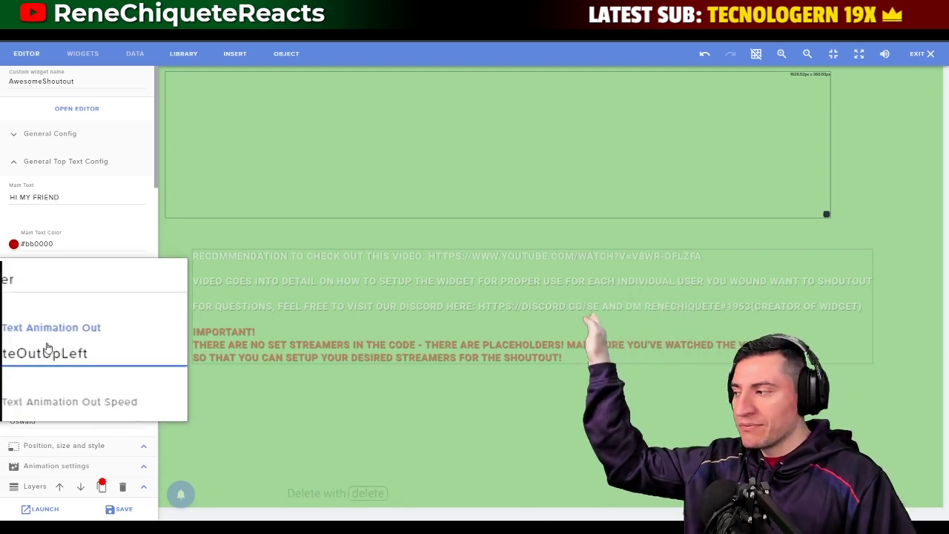
{"action": "key", "text": "alt+Tab"}
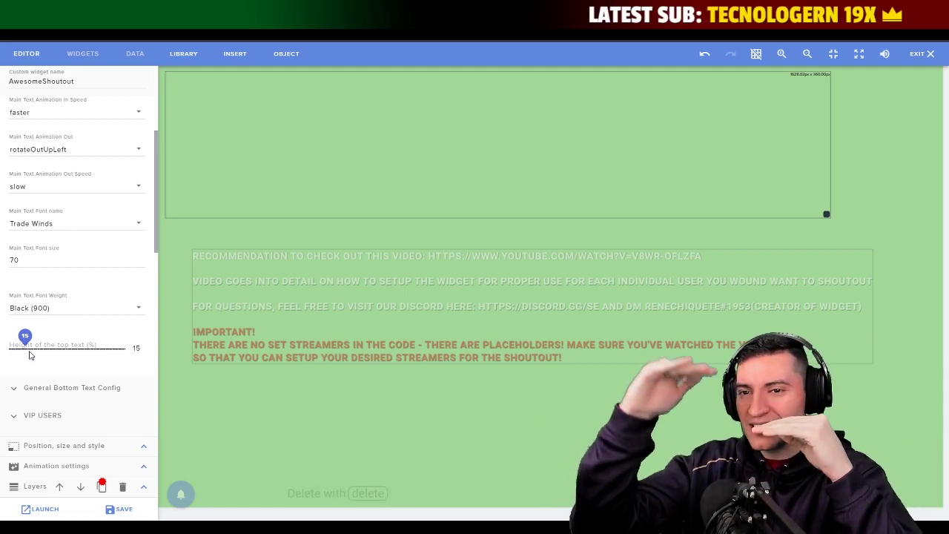
{"action": "left_click_drag", "start_coordinate": [28, 353], "coordinate": [27, 353]}
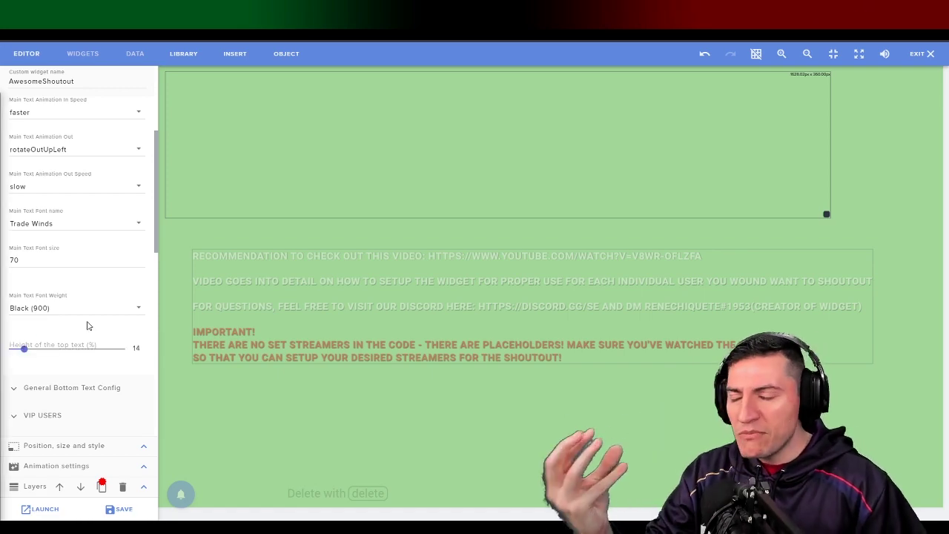
Step: Insert USERNAME before HI MY FRIEND in the general top text's main text
{"action": "scroll", "coordinate": [84, 311], "scroll_direction": "up", "scroll_amount": 3}
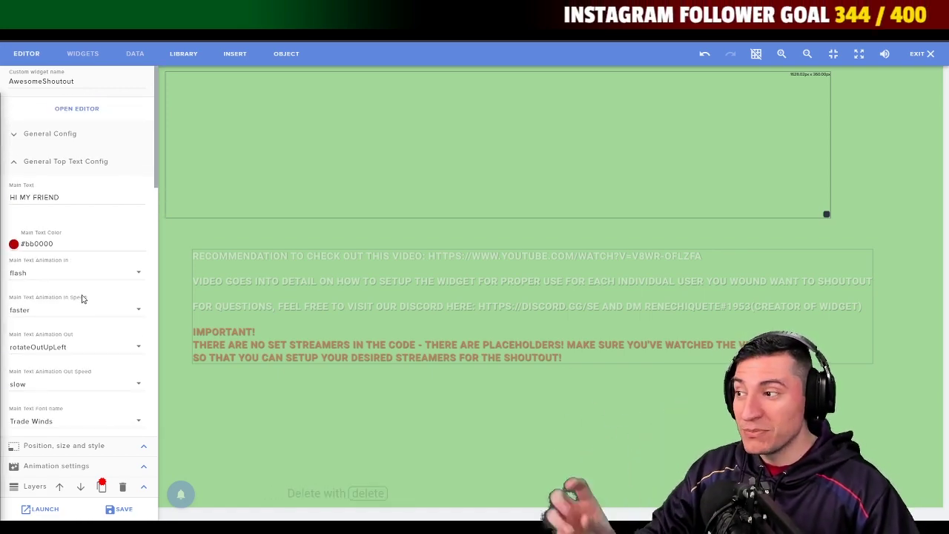
{"action": "left_click", "coordinate": [78, 197]}
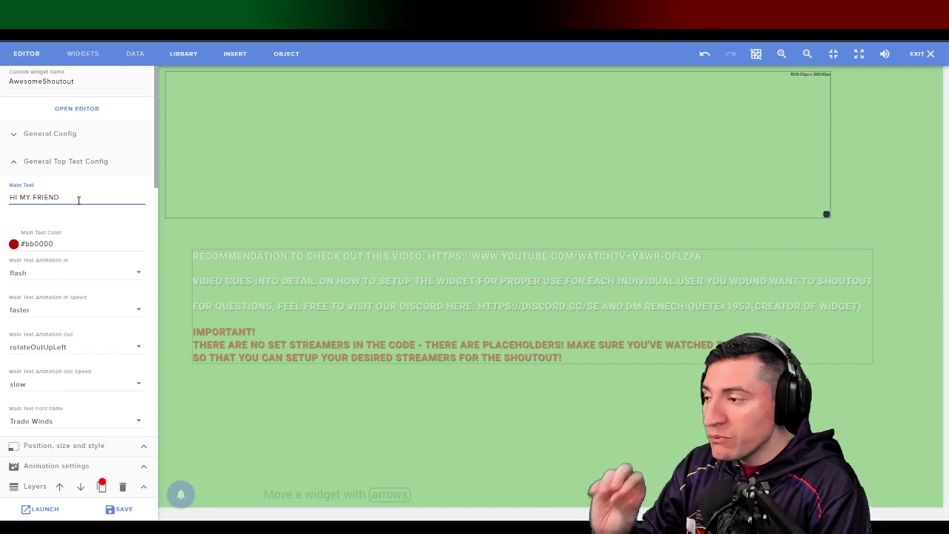
{"action": "key", "text": "Left"}
{"action": "key", "text": "Left"}
{"action": "key", "text": "Left"}
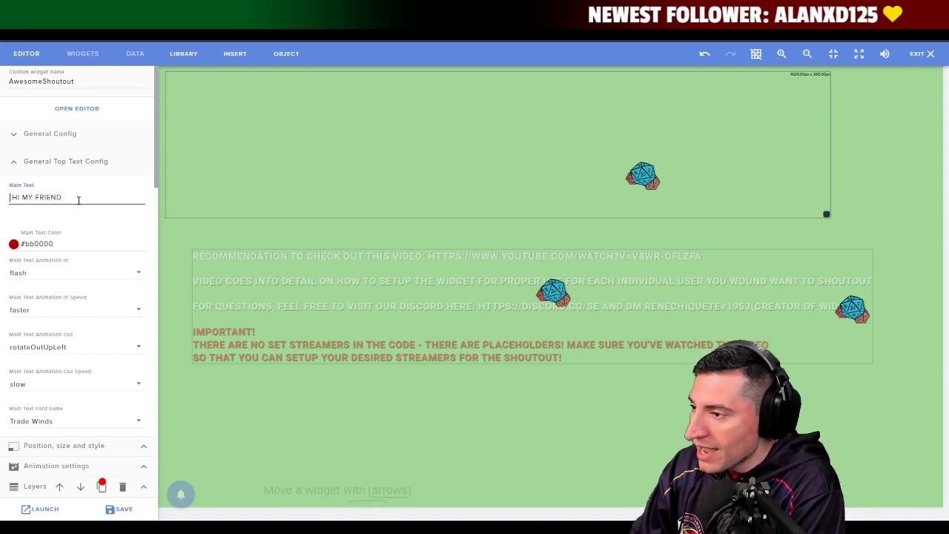
{"action": "type", "text": "USERNAME"}
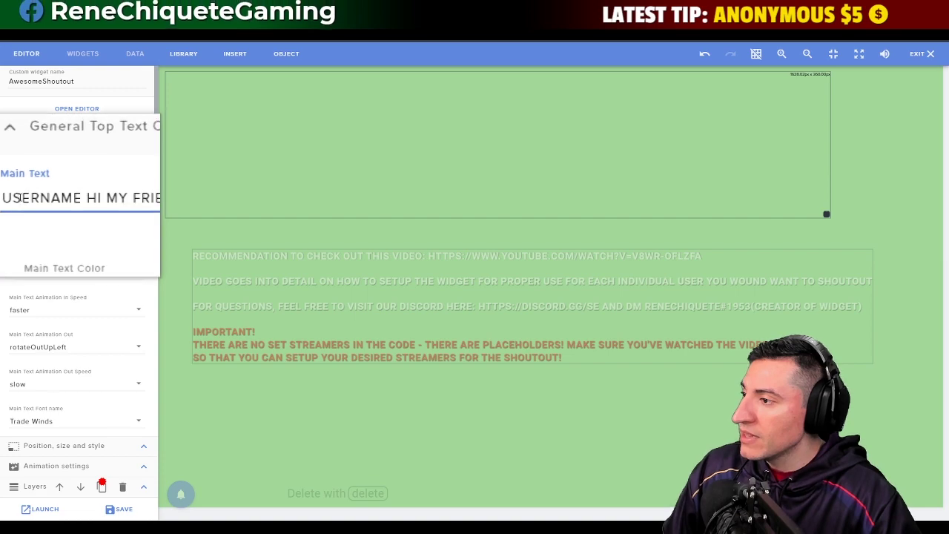
Step: Replace the greeting after USERNAME so the main text reads "USERNAME, Hola como vas?"
{"action": "double_click", "coordinate": [33, 197]}
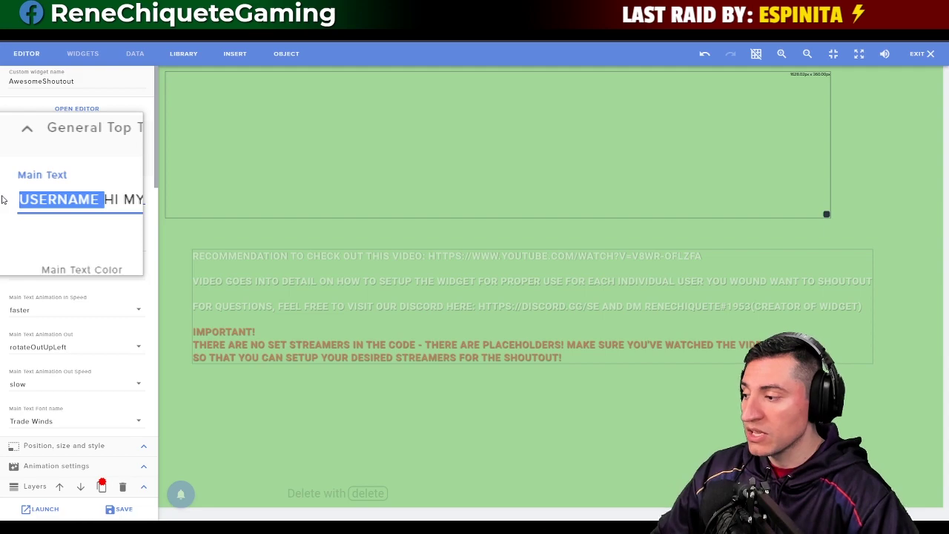
{"action": "key", "text": "shift+End"}
{"action": "type", "text": "Hola como vas?"}
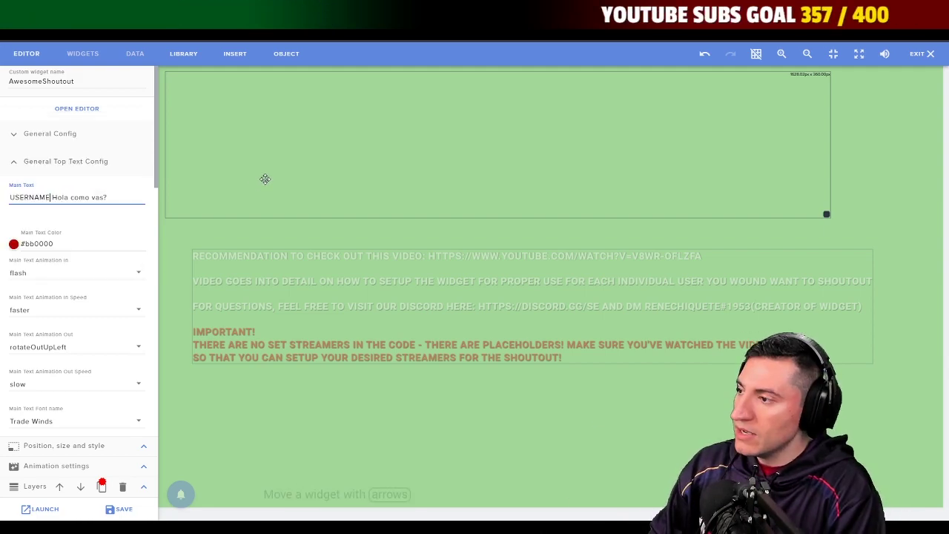
{"action": "type", "text": ","}
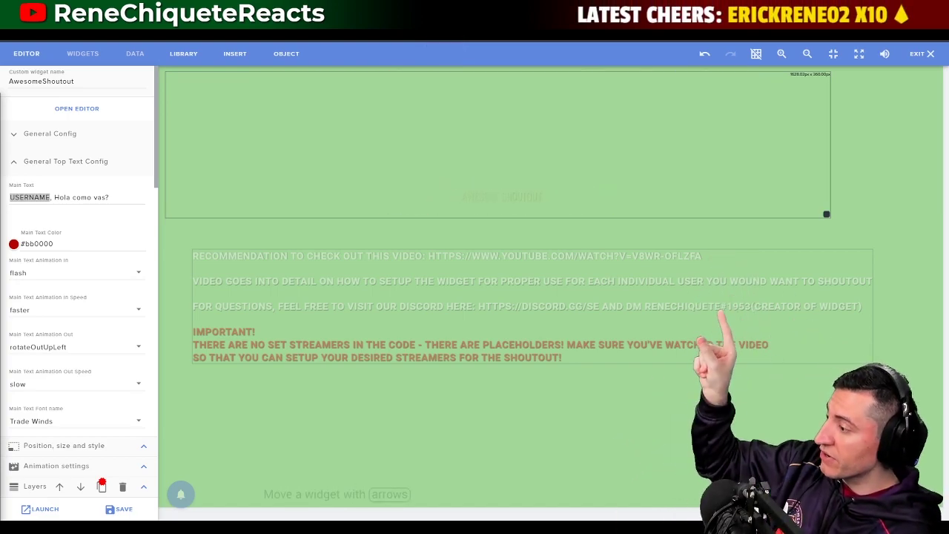
{"action": "left_click", "coordinate": [34, 198]}
Step: Review the remaining top text animation and font settings and the General Bottom Text Config
{"action": "scroll", "coordinate": [16, 152], "scroll_direction": "down", "scroll_amount": 1}
{"action": "scroll", "coordinate": [19, 155], "scroll_direction": "down", "scroll_amount": 1}
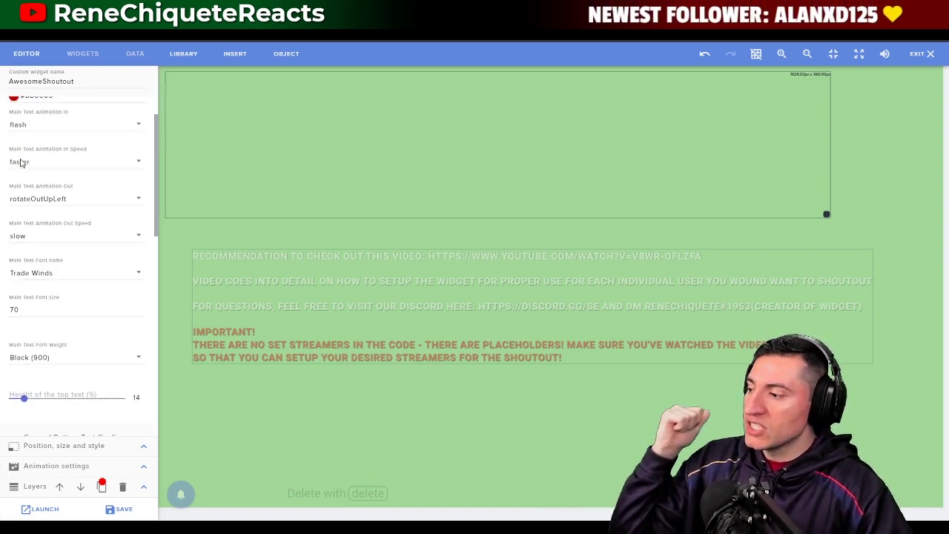
{"action": "scroll", "coordinate": [52, 145], "scroll_direction": "down", "scroll_amount": 1}
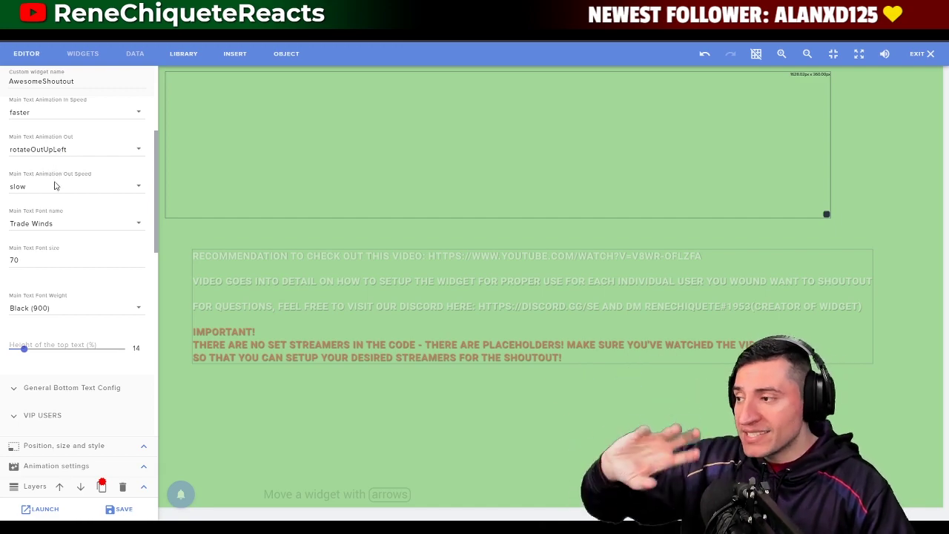
{"action": "scroll", "coordinate": [57, 218], "scroll_direction": "down", "scroll_amount": 1}
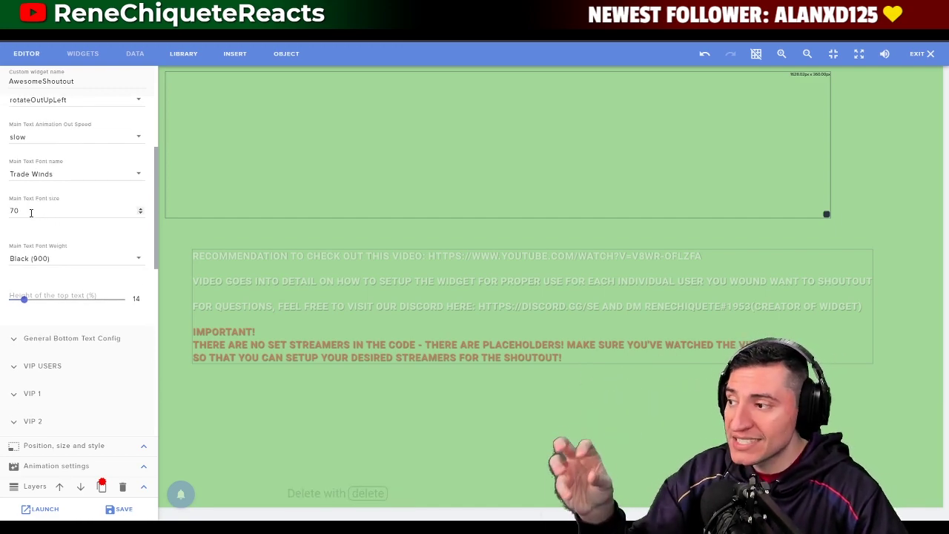
{"action": "scroll", "coordinate": [52, 237], "scroll_direction": "down", "scroll_amount": 1}
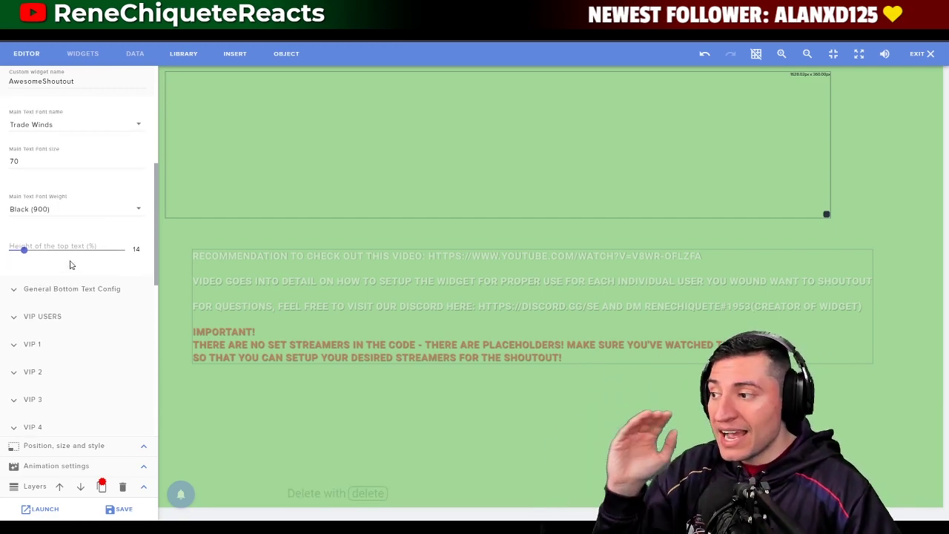
{"action": "left_click", "coordinate": [19, 290]}
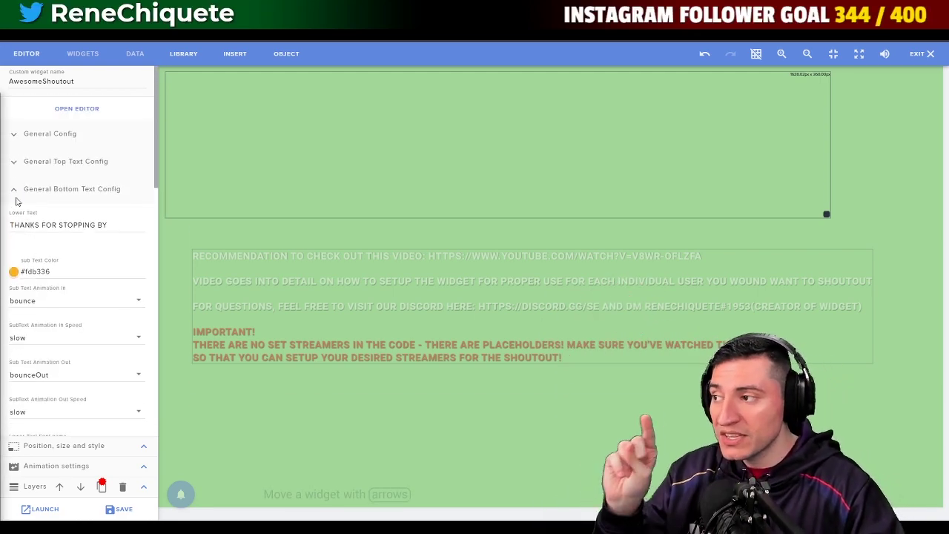
{"action": "left_click", "coordinate": [15, 192]}
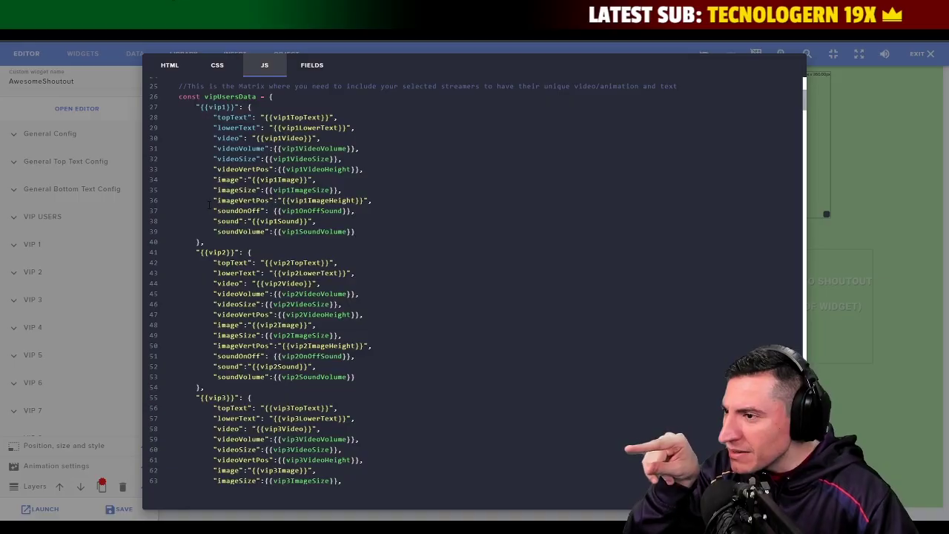
Step: Examine the default values and VIP user data in the widget's JS code and its Fields definitions
{"action": "scroll", "coordinate": [474, 281], "scroll_direction": "up", "scroll_amount": 15}
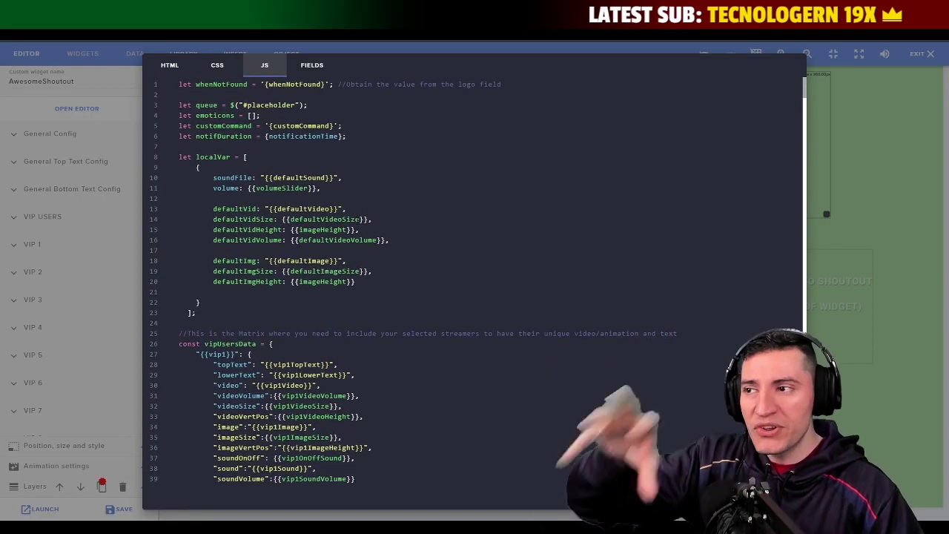
{"action": "left_click_drag", "start_coordinate": [163, 166], "coordinate": [200, 302]}
{"action": "scroll", "coordinate": [200, 303], "scroll_direction": "down", "scroll_amount": 3}
{"action": "left_click_drag", "start_coordinate": [163, 156], "coordinate": [342, 260]}
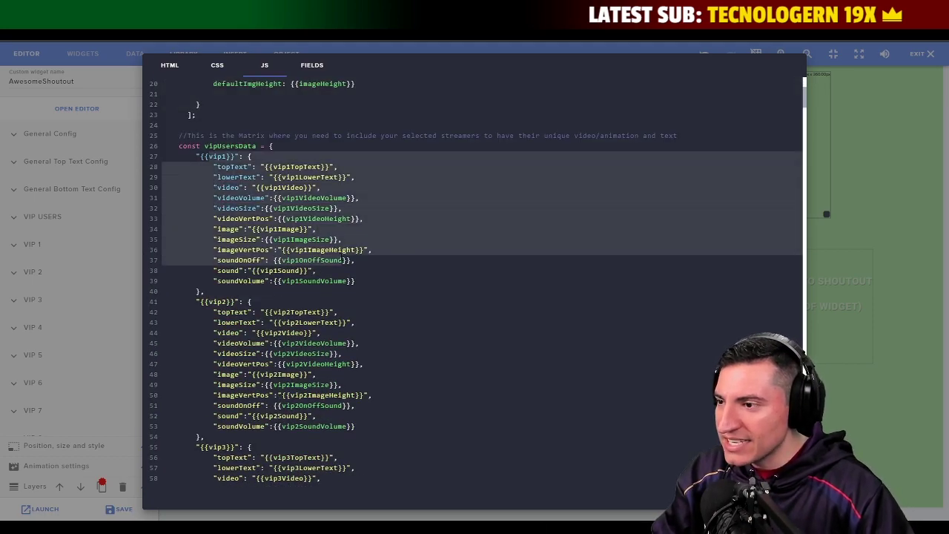
{"action": "left_click", "coordinate": [312, 64]}
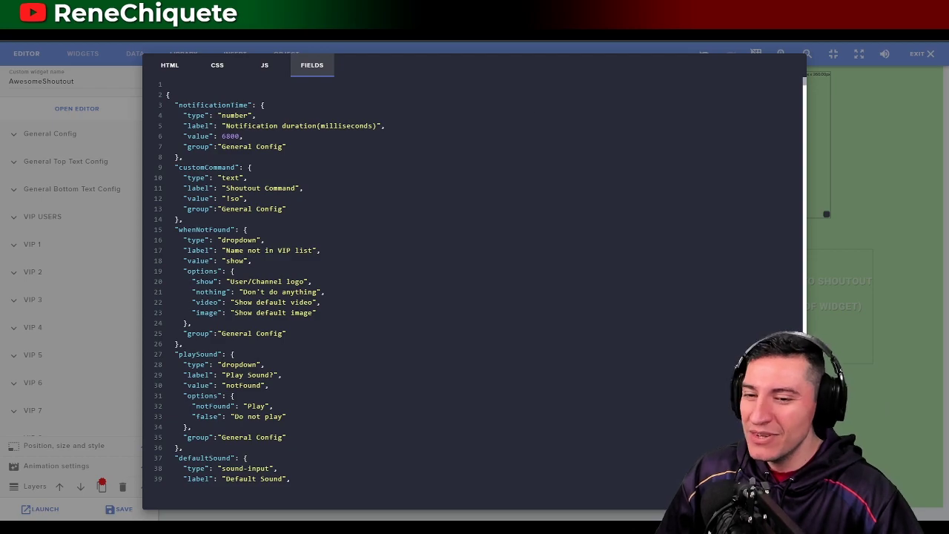
{"action": "key", "text": "Escape"}
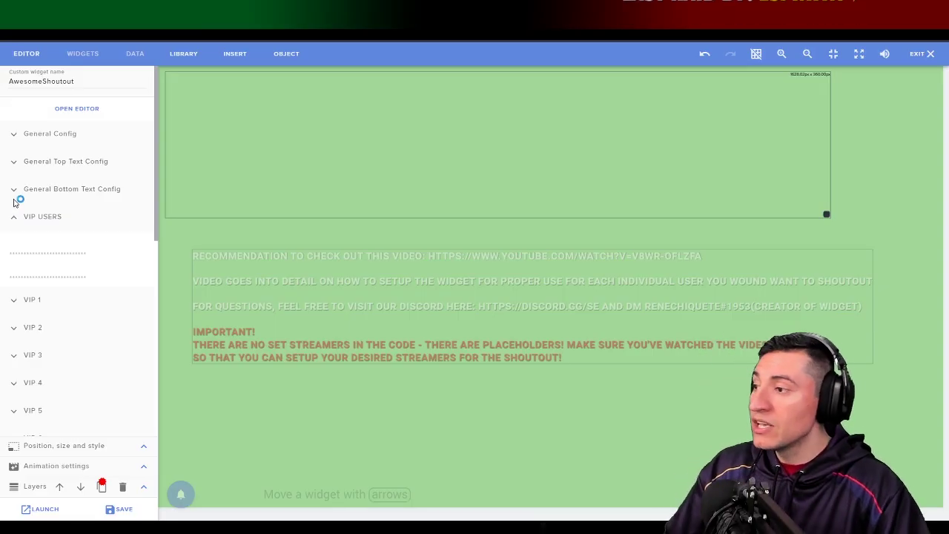
Step: Fill in VIP 1 with the streamer's username and the top text "Mi amigo el buen USERNAME"
{"action": "left_click", "coordinate": [15, 216]}
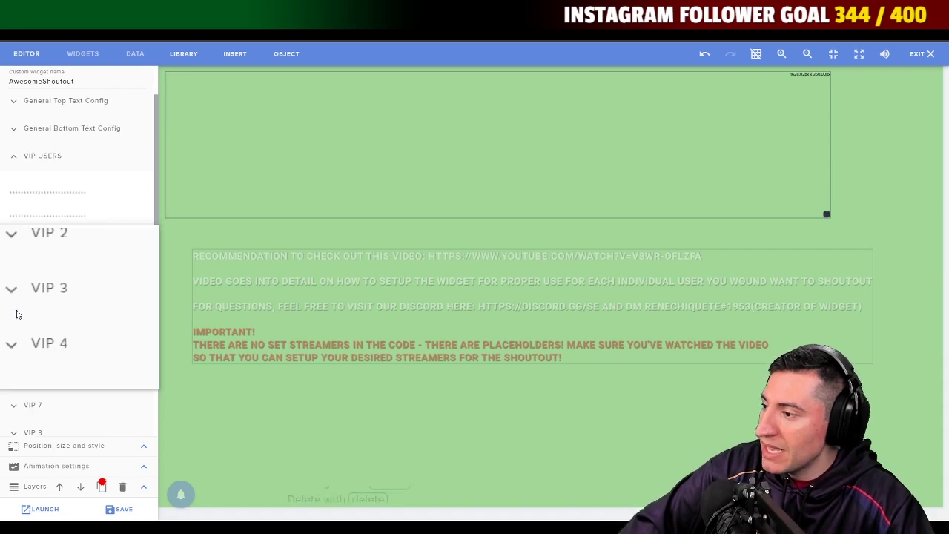
{"action": "left_click", "coordinate": [17, 330]}
{"action": "left_click", "coordinate": [3, 322]}
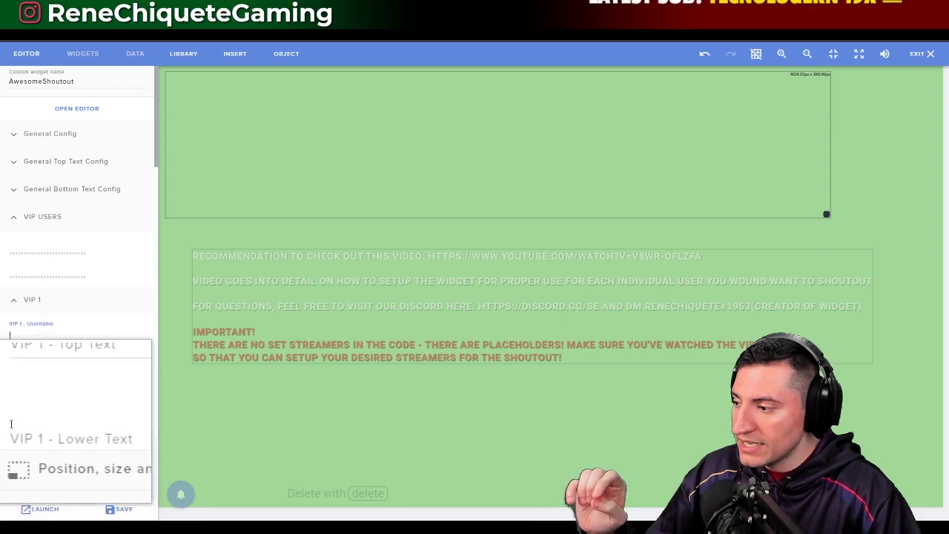
{"action": "scroll", "coordinate": [73, 272], "scroll_direction": "down", "scroll_amount": 3}
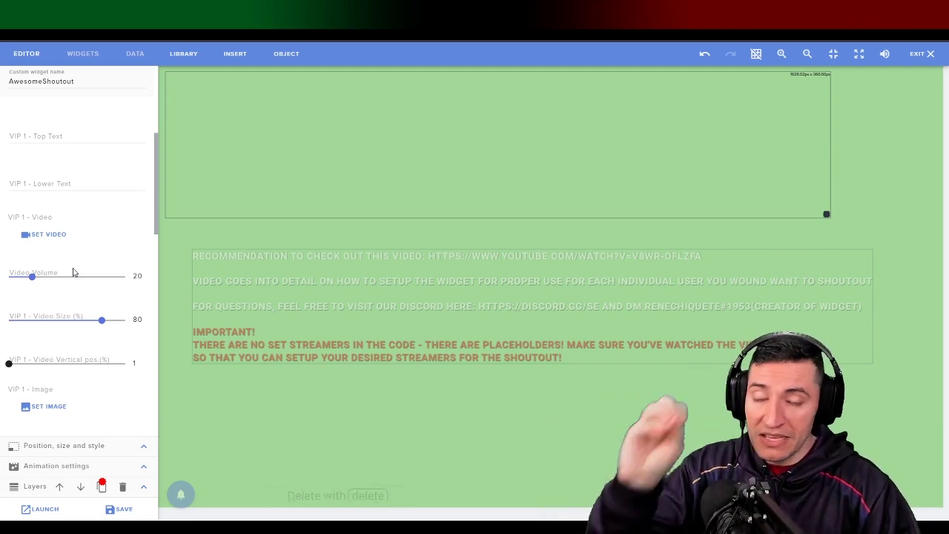
{"action": "scroll", "coordinate": [73, 272], "scroll_direction": "up", "scroll_amount": 2}
{"action": "left_click", "coordinate": [62, 243]}
{"action": "key", "text": "ctrl+a"}
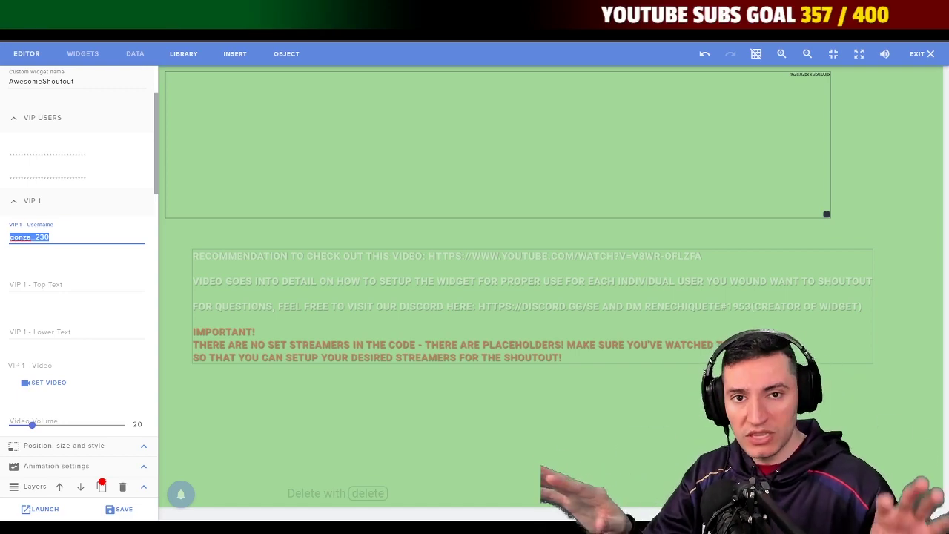
{"action": "key", "text": "Tab"}
{"action": "type", "text": "Mi amigo el buen USERNAME"}
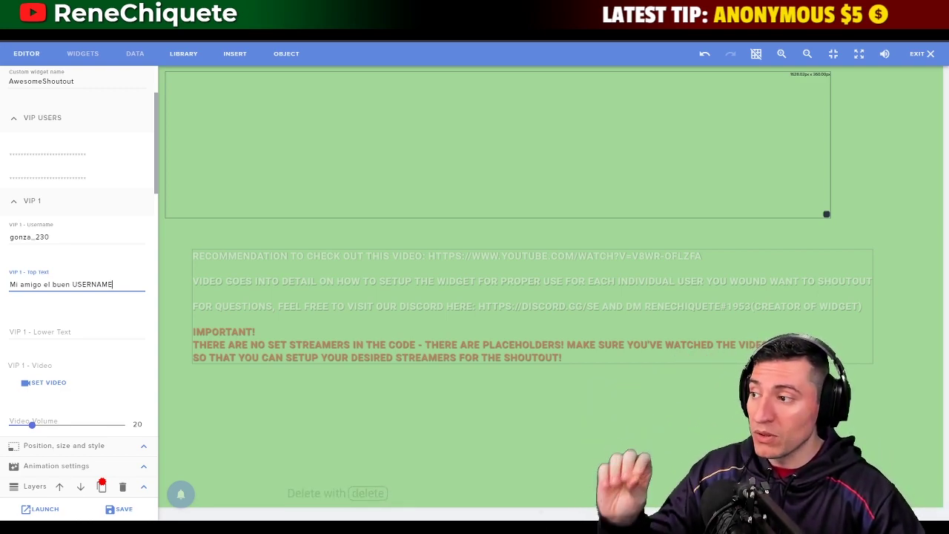
Step: Review VIP 1's lower text and video settings, the list of VIP sections and the shoutout command in General Config
{"action": "scroll", "coordinate": [42, 200], "scroll_direction": "down", "scroll_amount": 3}
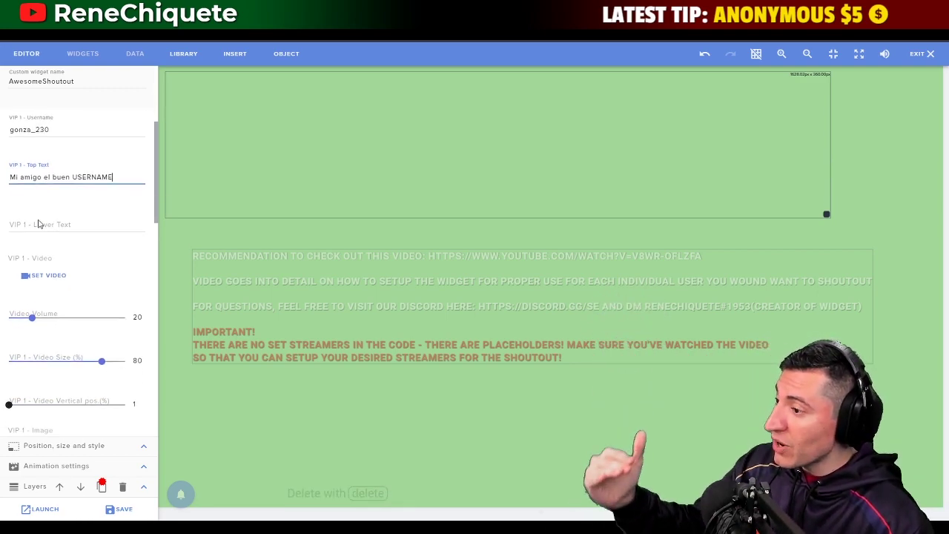
{"action": "scroll", "coordinate": [43, 199], "scroll_direction": "up", "scroll_amount": 3}
{"action": "left_click", "coordinate": [20, 205]}
{"action": "scroll", "coordinate": [20, 204], "scroll_direction": "down", "scroll_amount": 3}
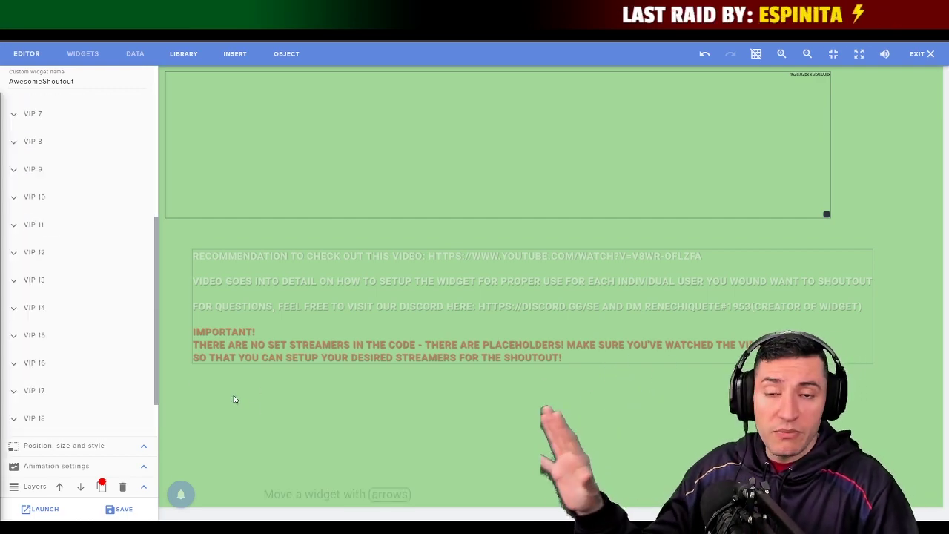
{"action": "scroll", "coordinate": [49, 366], "scroll_direction": "up", "scroll_amount": 5}
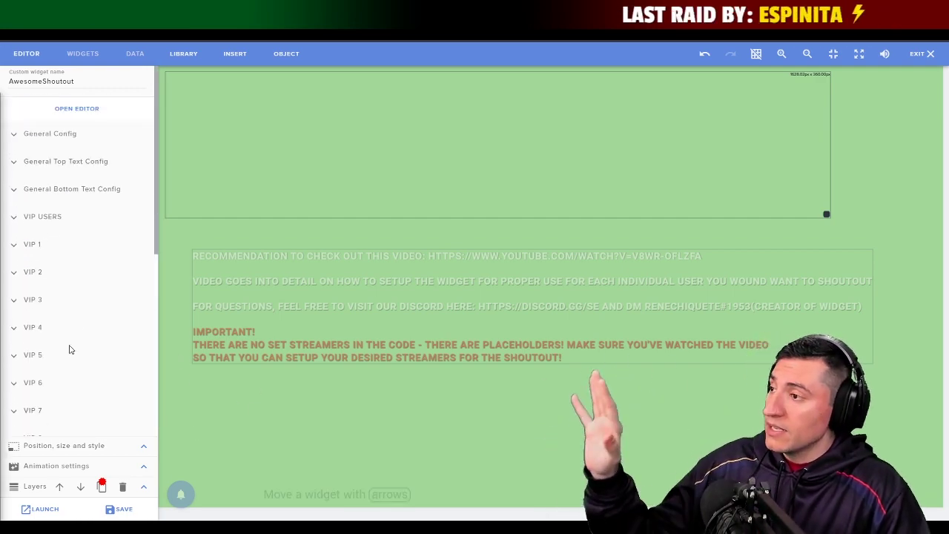
{"action": "left_click", "coordinate": [13, 138]}
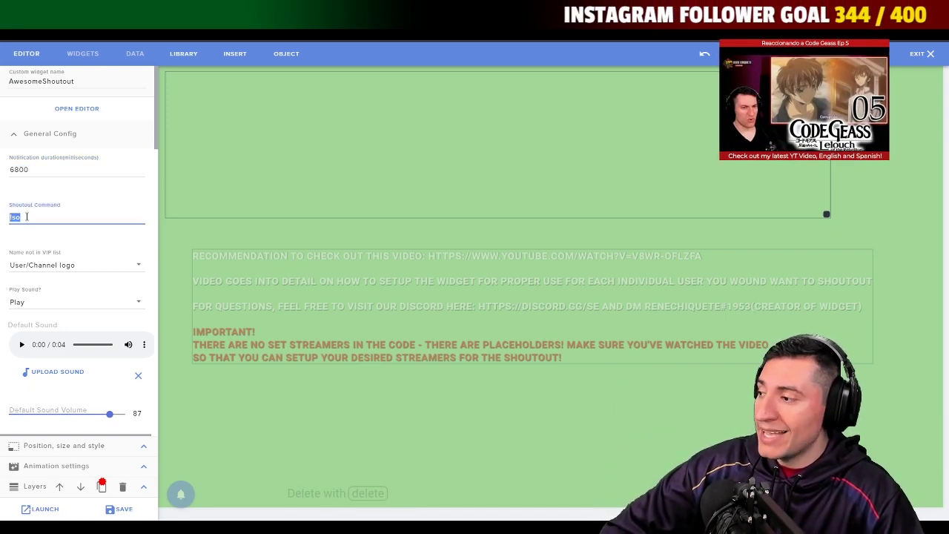
Step: Fill in VIP 20 with the streamer's username and the top text "Our new friend"
{"action": "scroll", "coordinate": [78, 232], "scroll_direction": "down", "scroll_amount": 15}
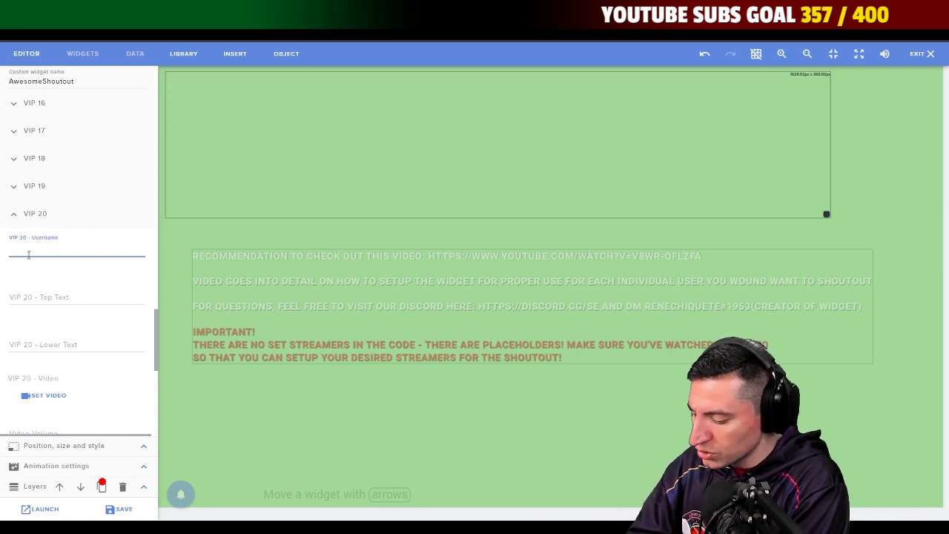
{"action": "type", "text": "bilbeto"}
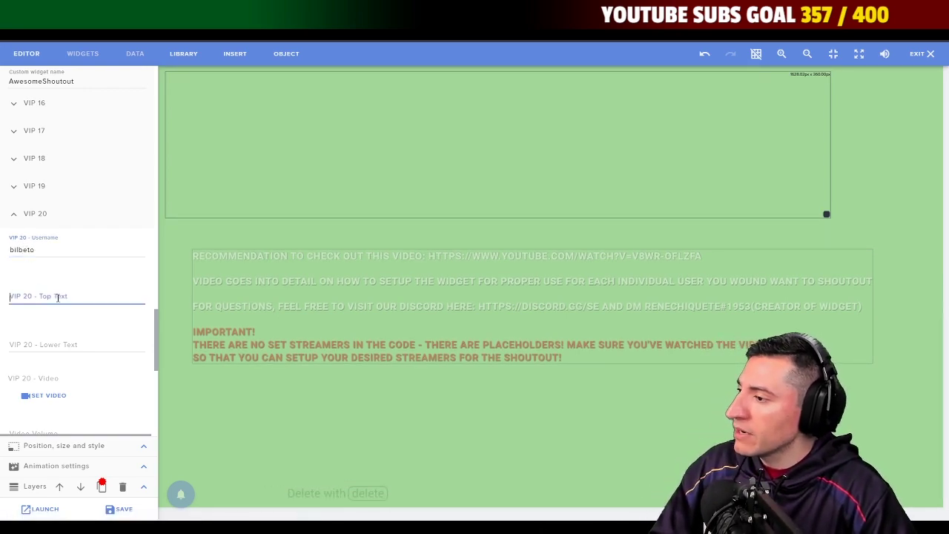
{"action": "type", "text": "O"}
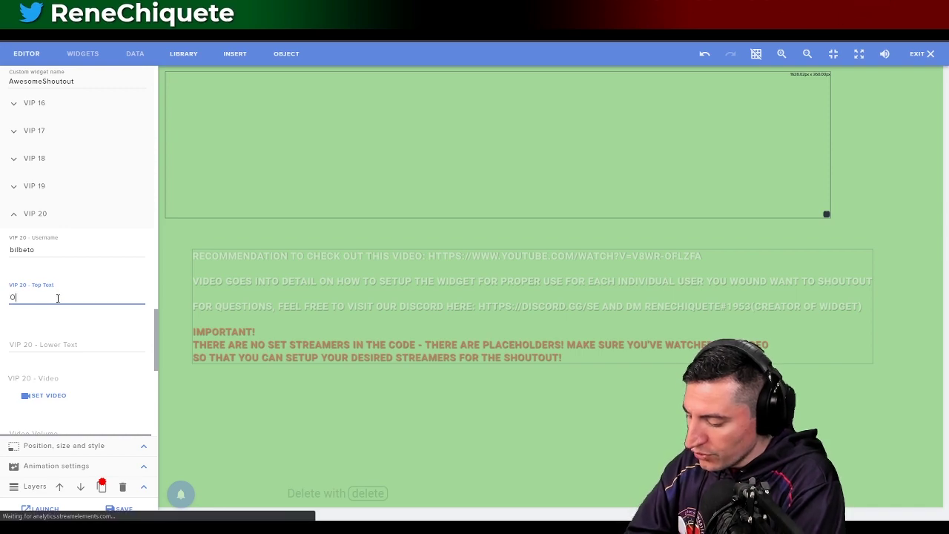
{"action": "type", "text": "ur new friend"}
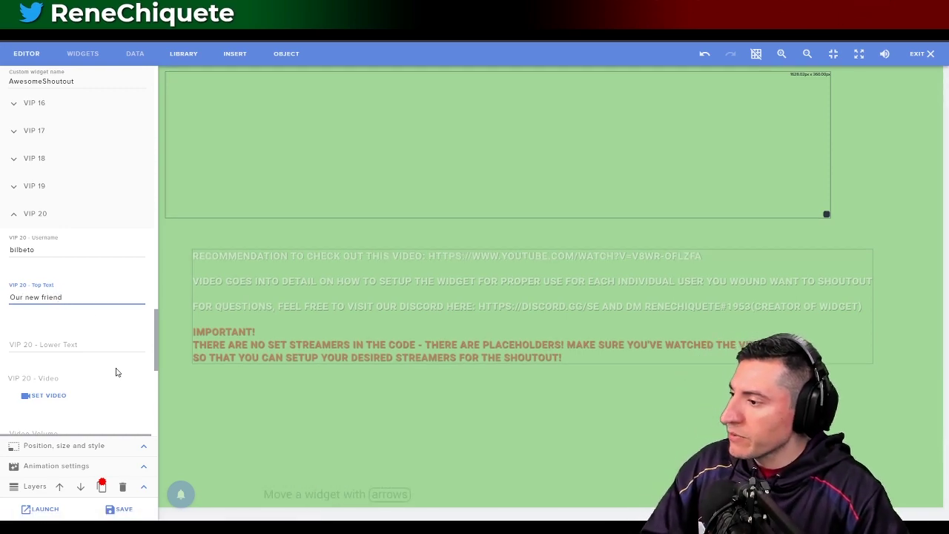
Step: Set VIP 20's lower text to "USERNAME, welcome!"
{"action": "left_click", "coordinate": [80, 348]}
{"action": "type", "text": "USERBANE"}
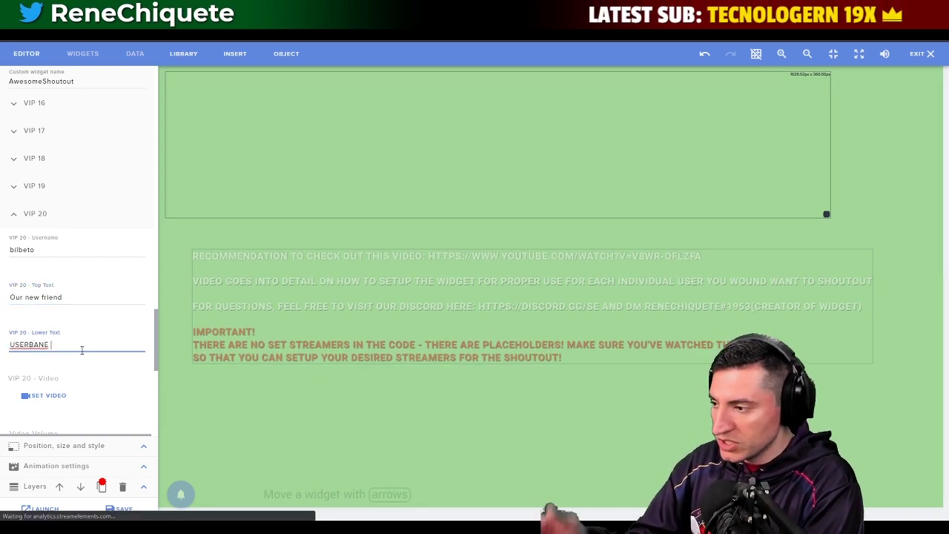
{"action": "key", "text": "BackSpace"}
{"action": "key", "text": "BackSpace"}
{"action": "key", "text": "BackSpace"}
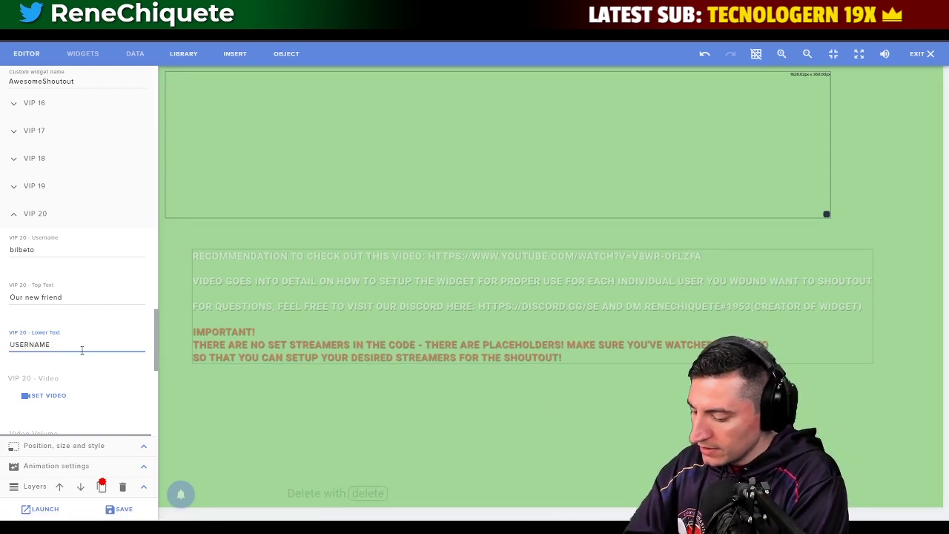
{"action": "type", "text": "NAME, welcome~!"}
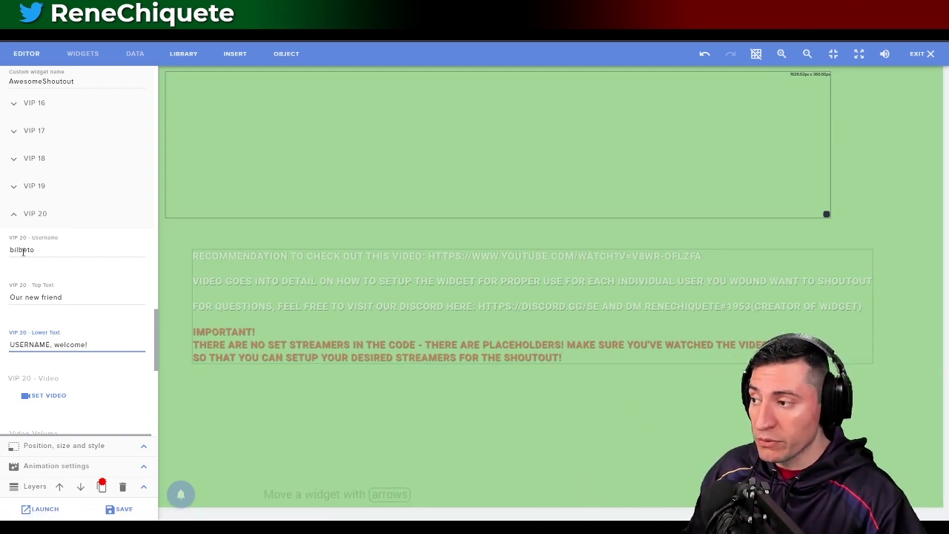
Step: Set VIP 20's sound volume to 29
{"action": "scroll", "coordinate": [55, 273], "scroll_direction": "down", "scroll_amount": 5}
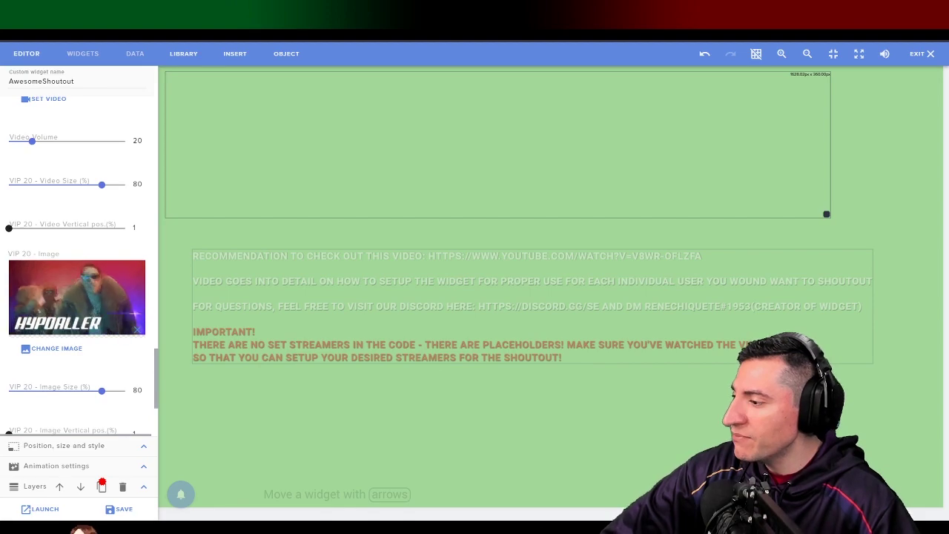
{"action": "scroll", "coordinate": [54, 409], "scroll_direction": "down", "scroll_amount": 3}
{"action": "mouse_move", "coordinate": [55, 407]}
{"action": "left_mouse_down"}
{"action": "mouse_move", "coordinate": [85, 400]}
{"action": "mouse_move", "coordinate": [43, 399]}
{"action": "left_mouse_up"}
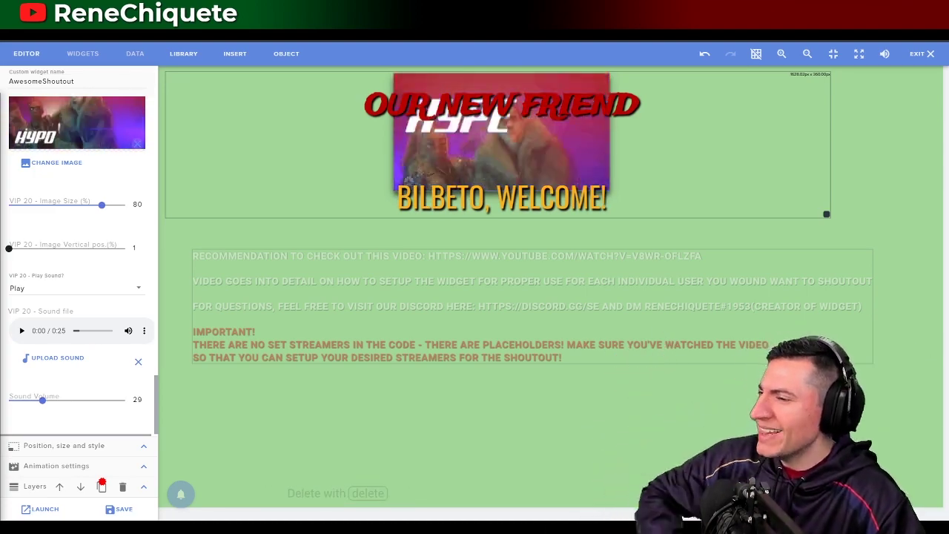
Step: Set VIP 20's image size to 38% and its image vertical position to 29%
{"action": "scroll", "coordinate": [10, 222], "scroll_direction": "up", "scroll_amount": 2}
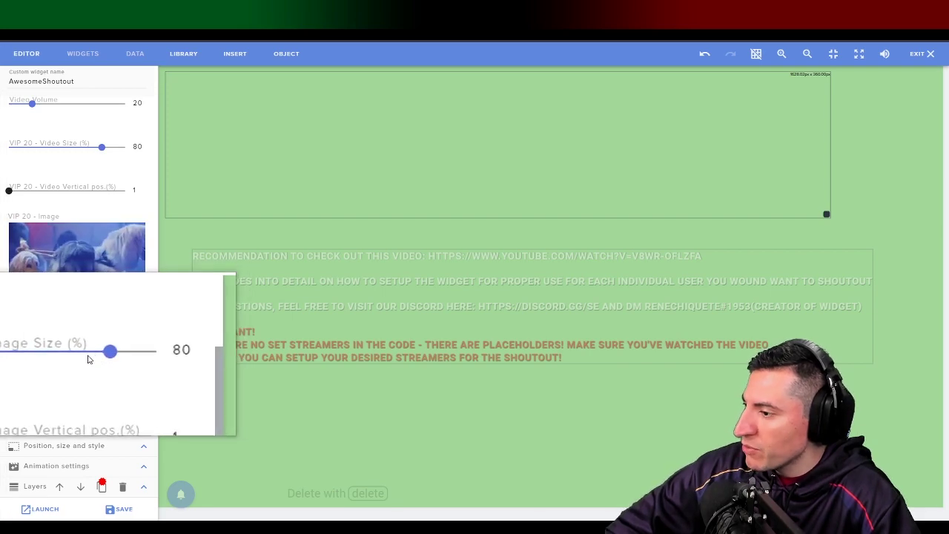
{"action": "left_click_drag", "start_coordinate": [88, 358], "coordinate": [53, 358]}
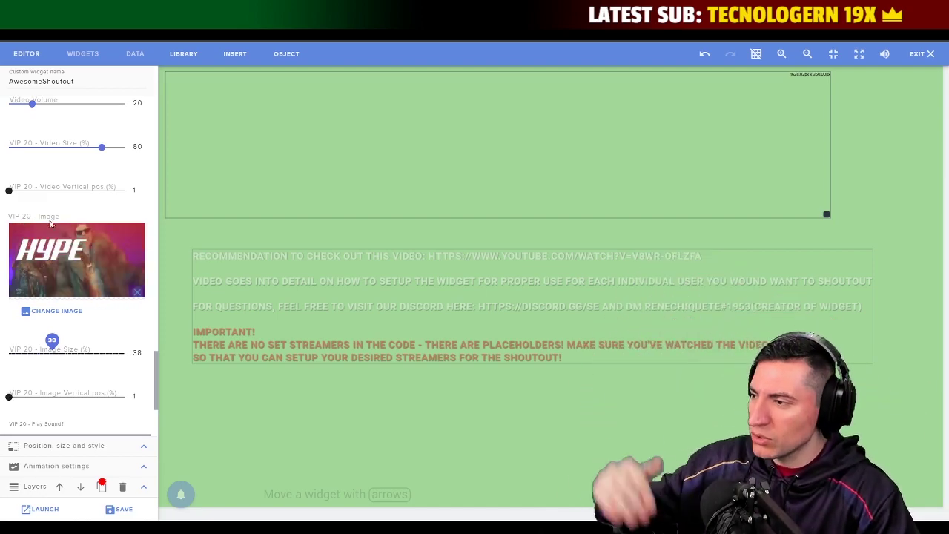
{"action": "scroll", "coordinate": [77, 275], "scroll_direction": "up", "scroll_amount": 15}
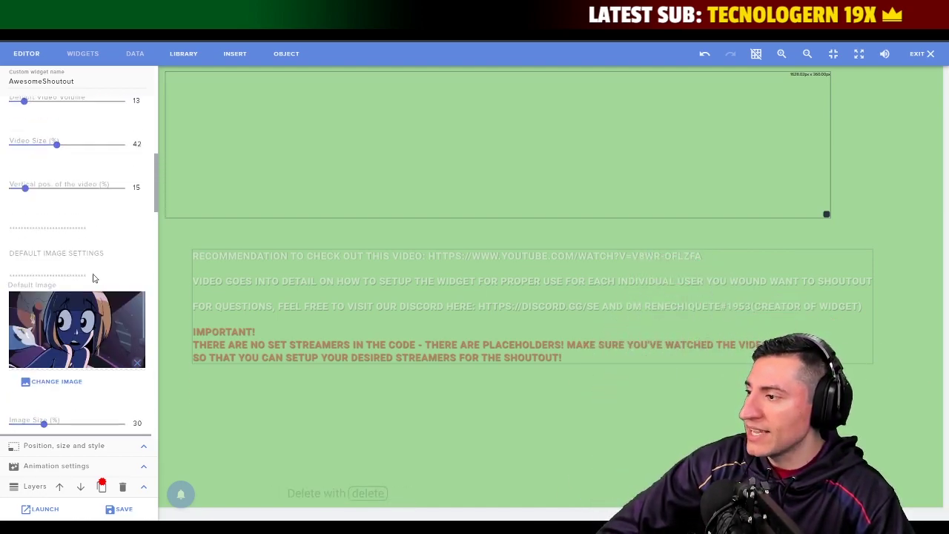
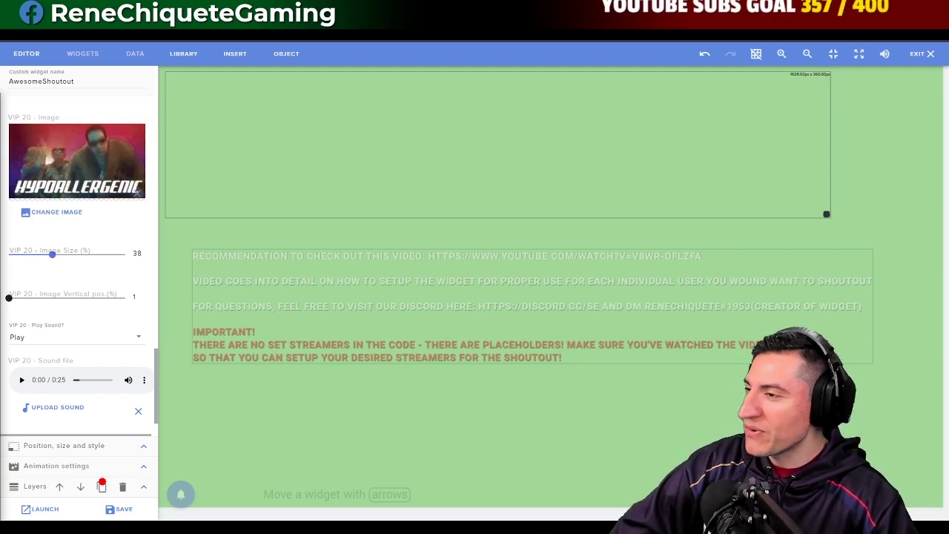
{"action": "mouse_move", "coordinate": [15, 177]}
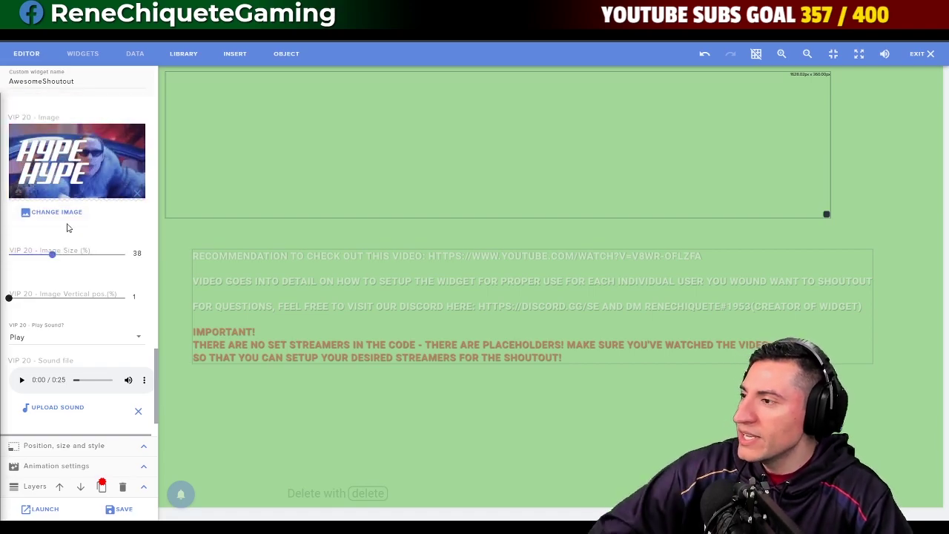
{"action": "scroll", "coordinate": [10, 248], "scroll_direction": "down", "scroll_amount": 1}
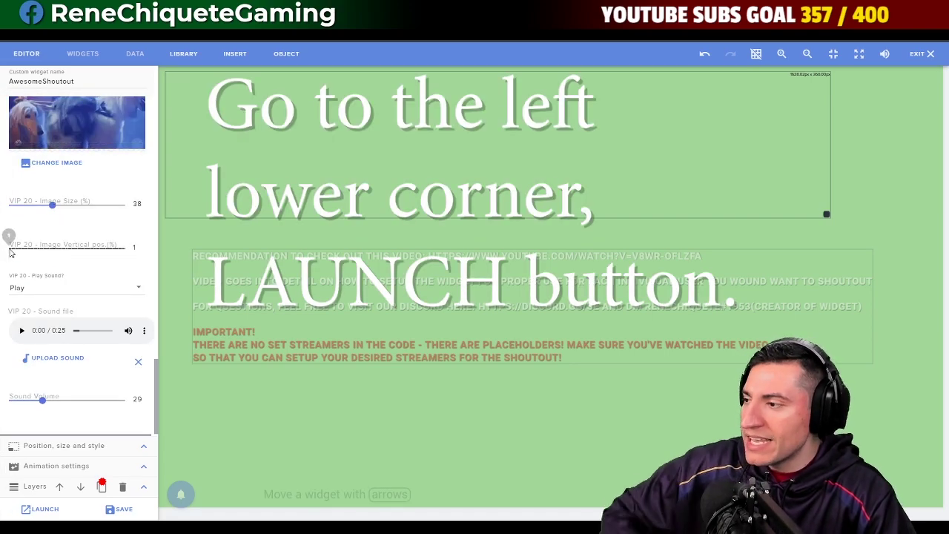
{"action": "left_click_drag", "start_coordinate": [10, 252], "coordinate": [15, 259]}
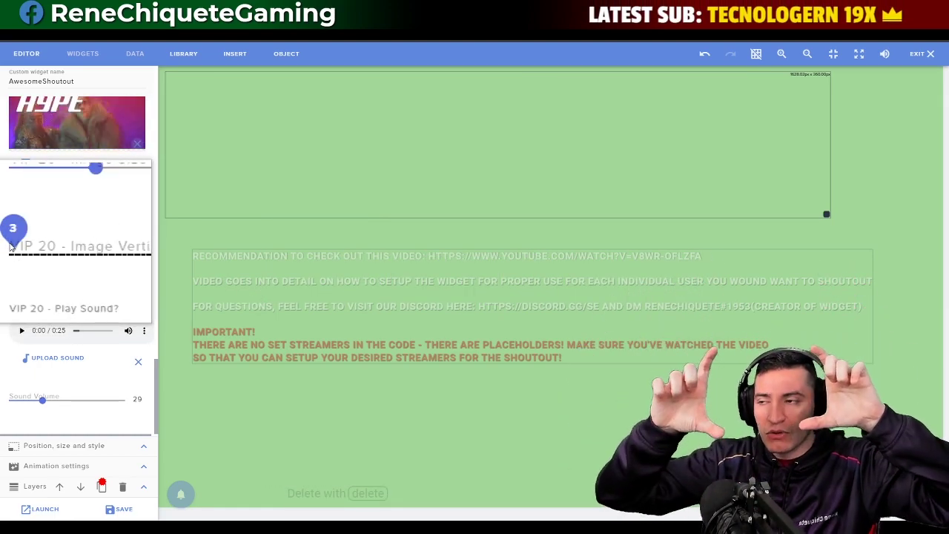
{"action": "left_click_drag", "start_coordinate": [11, 249], "coordinate": [40, 249]}
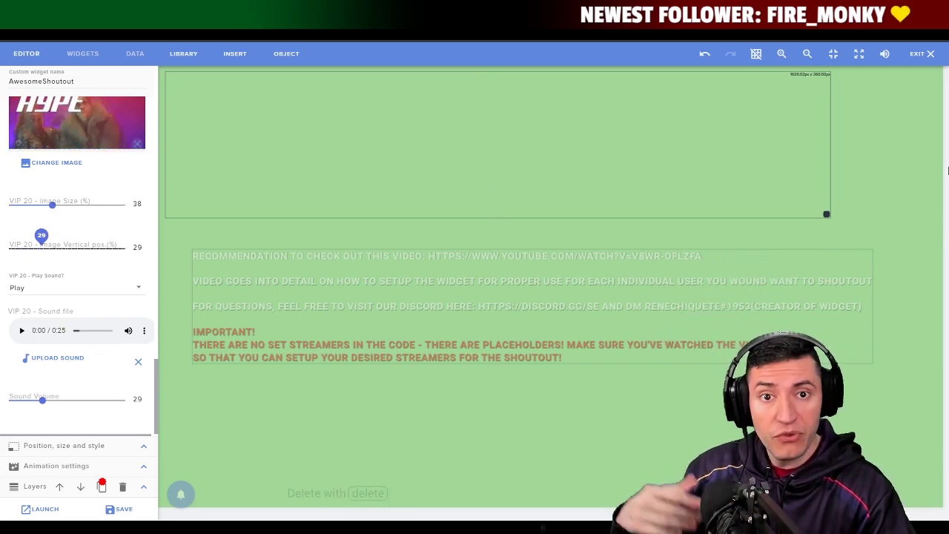
Step: Reshape the shoutout widget into a taller, narrower frame centered on the canvas and set VIP 20's image size to 40%
{"action": "left_click_drag", "start_coordinate": [826, 215], "coordinate": [611, 428]}
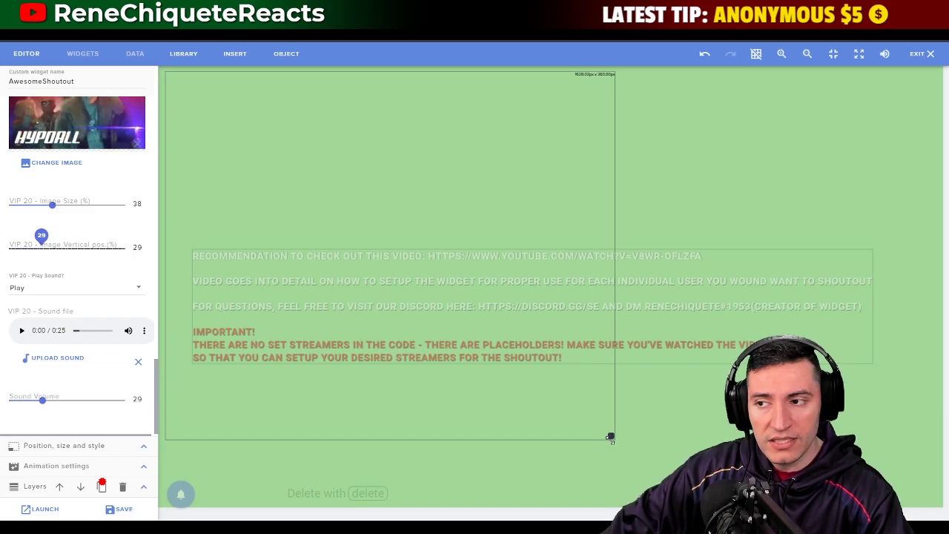
{"action": "left_click_drag", "start_coordinate": [389, 362], "coordinate": [500, 368]}
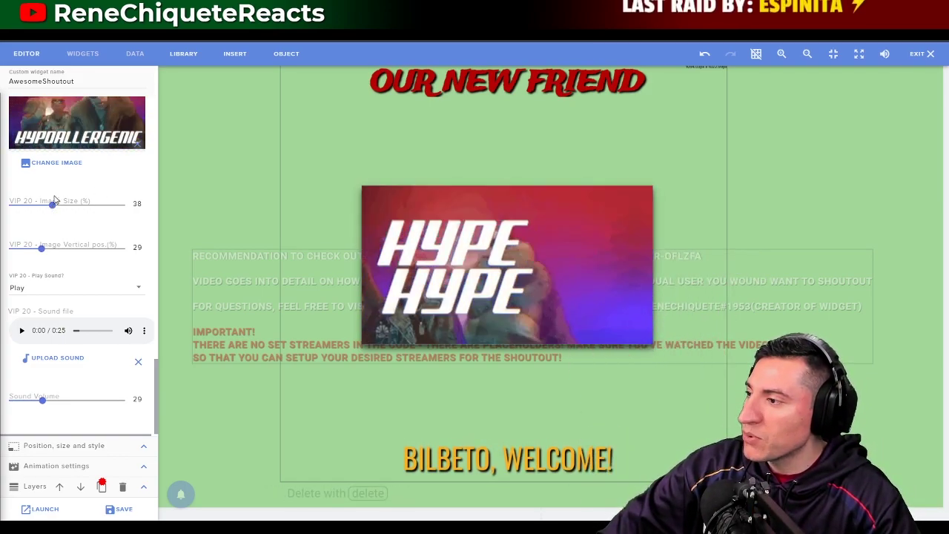
{"action": "left_click_drag", "start_coordinate": [52, 206], "coordinate": [53, 200]}
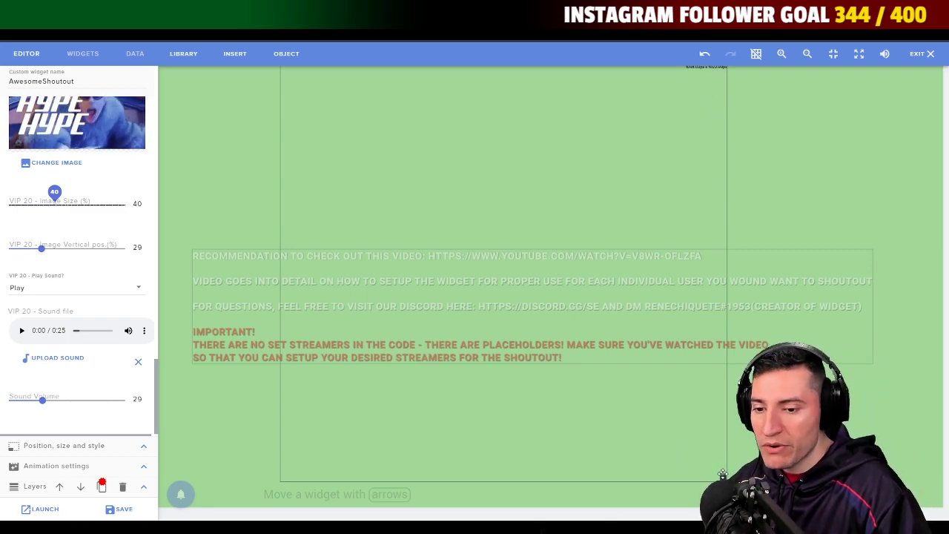
Step: Reshape the shoutout widget into a wide, short frame spanning most of the canvas's upper area
{"action": "left_click_drag", "start_coordinate": [808, 184], "coordinate": [895, 211]}
{"action": "left_click_drag", "start_coordinate": [788, 160], "coordinate": [668, 160]}
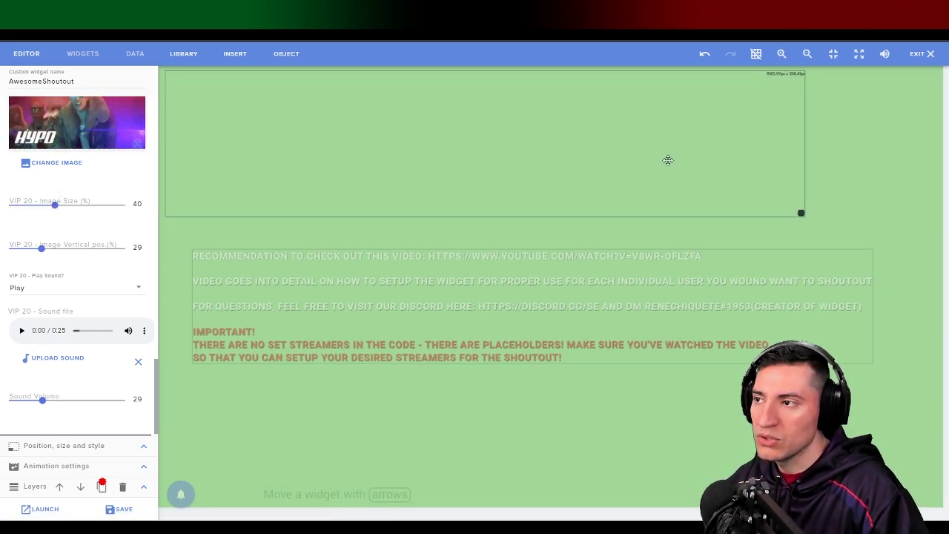
{"action": "left_click_drag", "start_coordinate": [798, 221], "coordinate": [870, 235]}
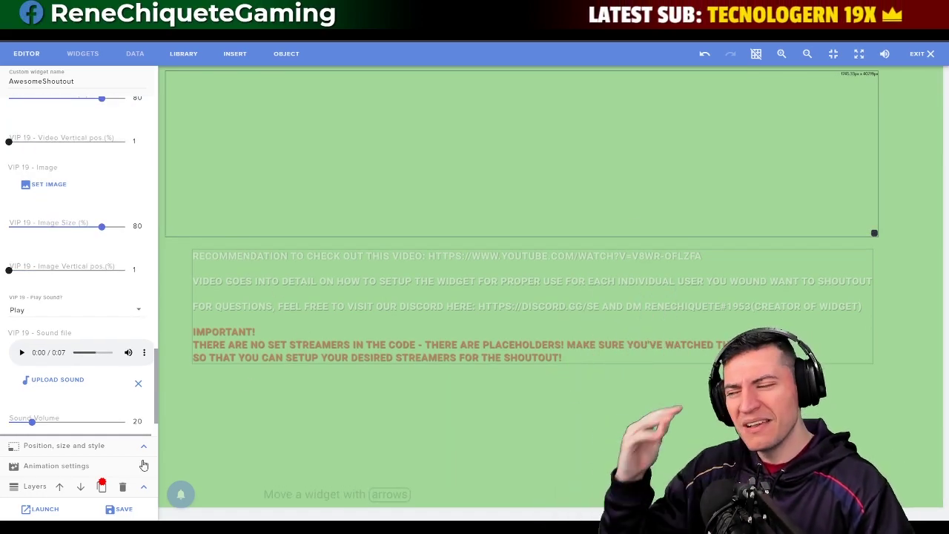
Step: Copy the overlay's export link for use as a browser source and close the launch dialog
{"action": "left_click", "coordinate": [47, 507]}
{"action": "left_click", "coordinate": [598, 269]}
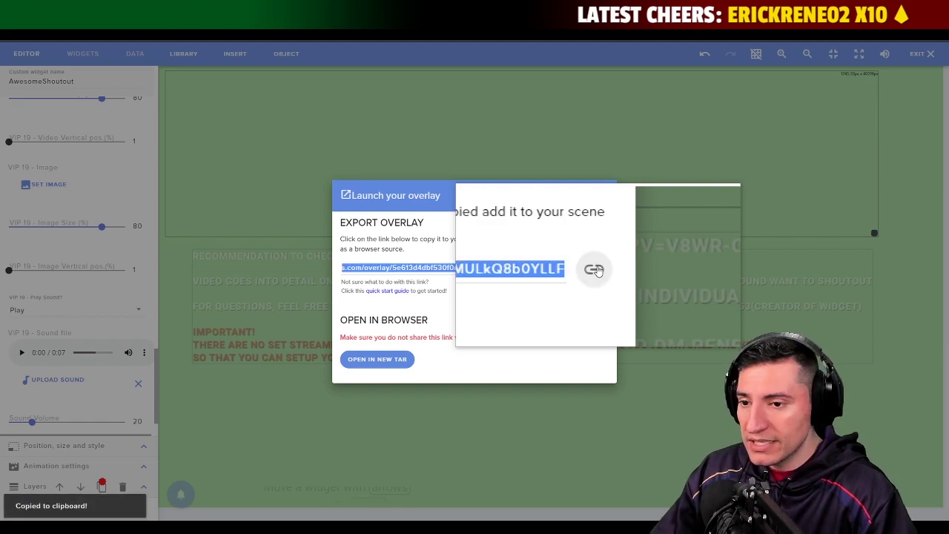
{"action": "left_click", "coordinate": [603, 196]}
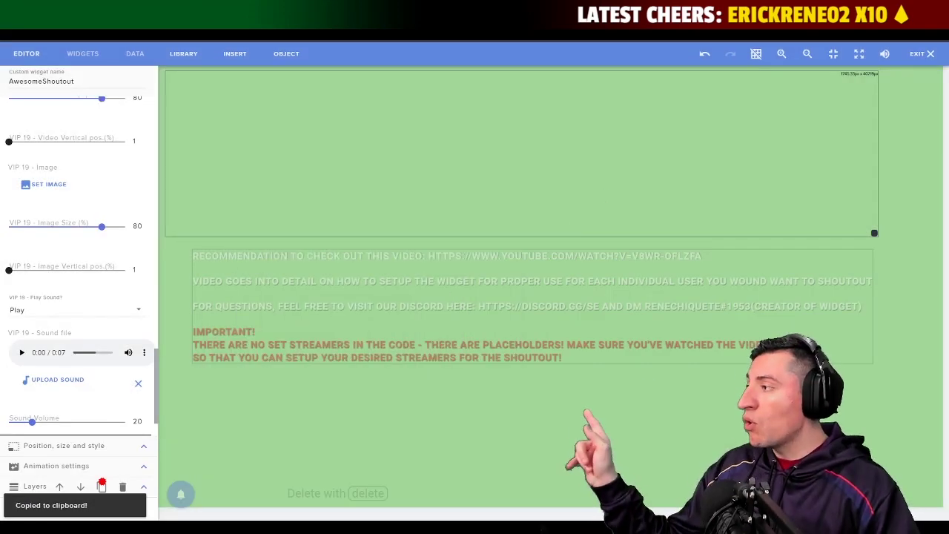
Step: Switch to OBS, create a new Browser source in the Live 2 scene and select its default URL for replacement
{"action": "key", "text": "alt+Tab"}
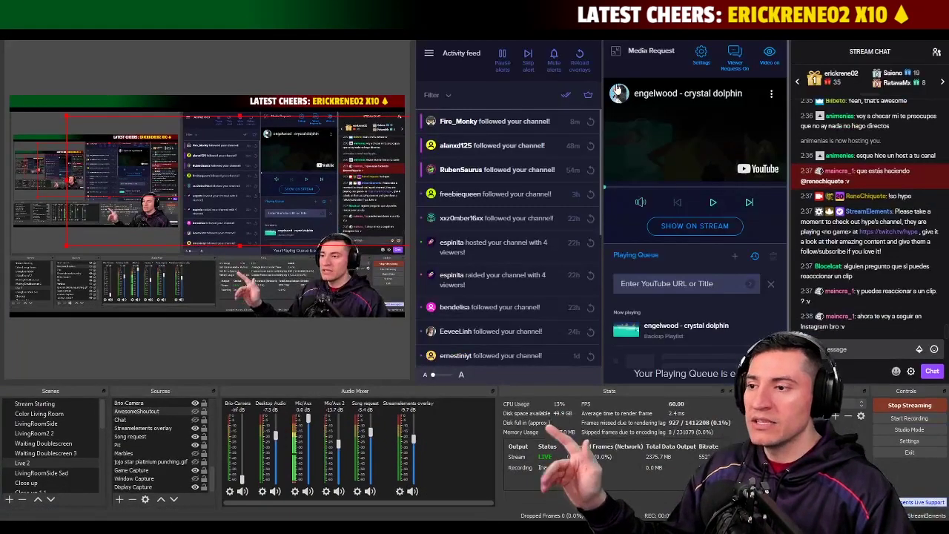
{"action": "left_click", "coordinate": [119, 500]}
{"action": "left_click", "coordinate": [152, 324]}
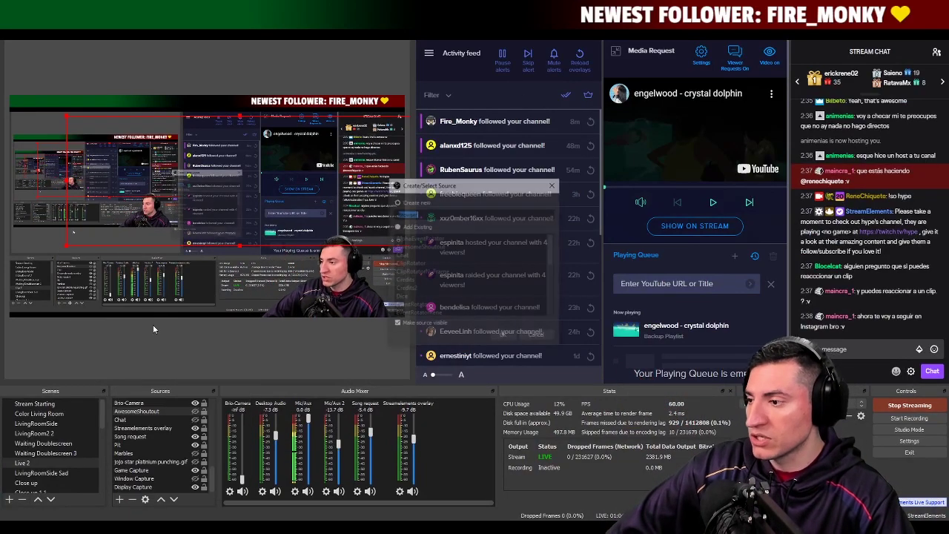
{"action": "key", "text": "Return"}
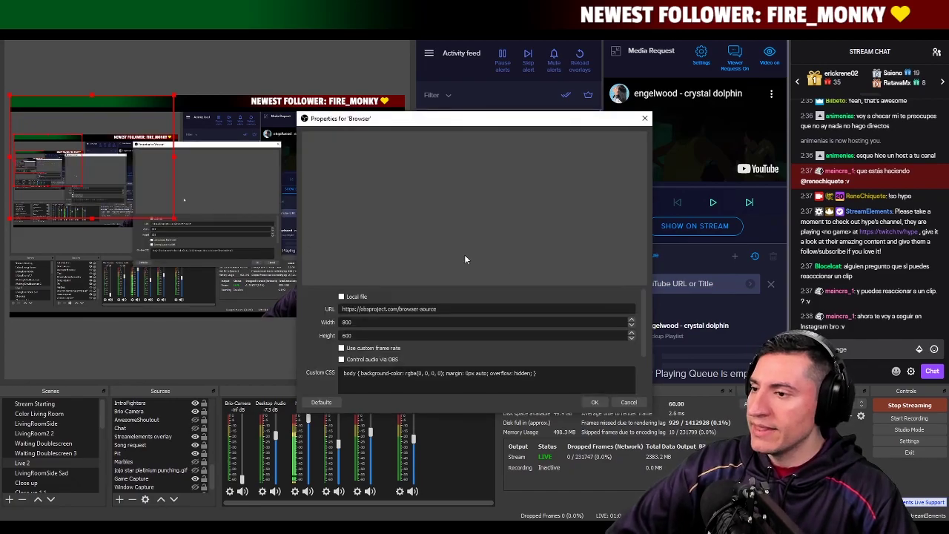
{"action": "left_click_drag", "start_coordinate": [437, 309], "coordinate": [421, 308]}
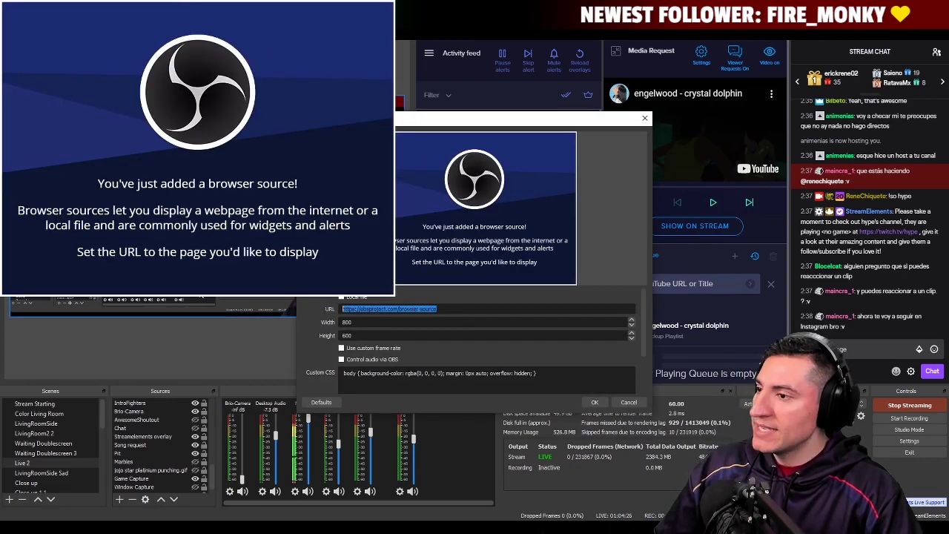